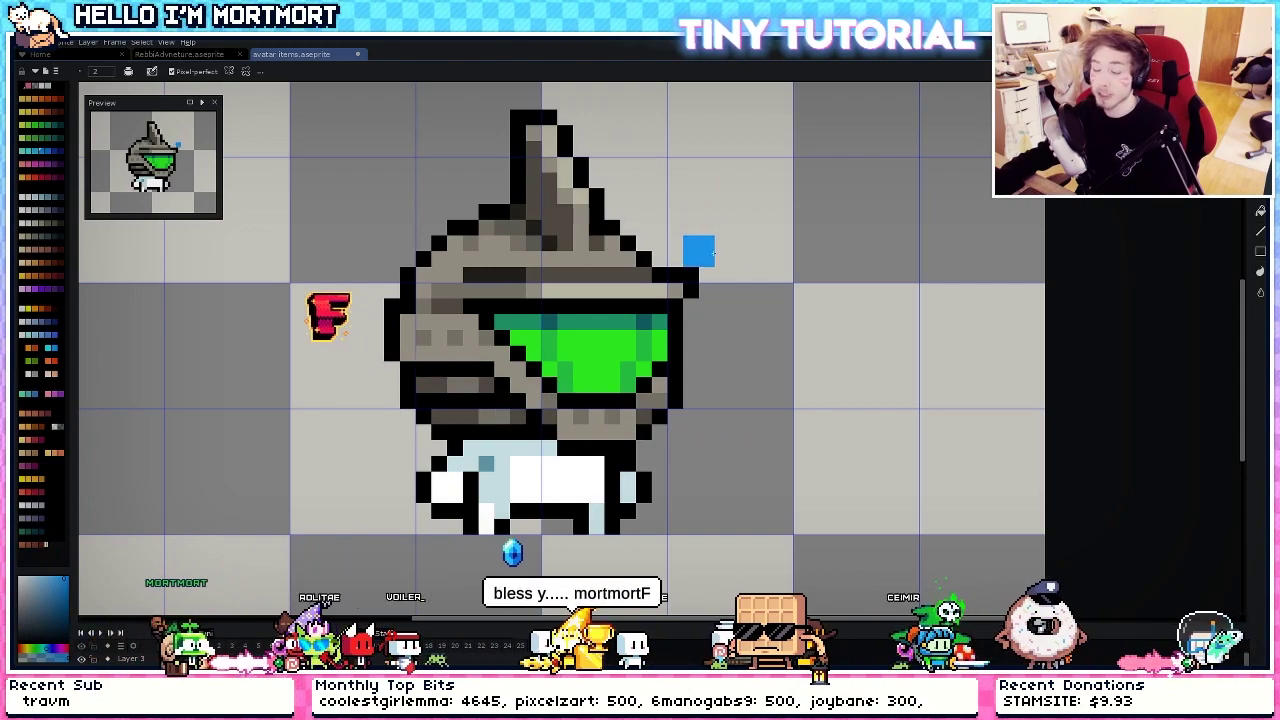
- Paint a two-tone blue band across the helmet's brim just above the green visor with a 2 px brush
{"action": "left_click_drag", "start_coordinate": [763, 274], "coordinate": [774, 272]}
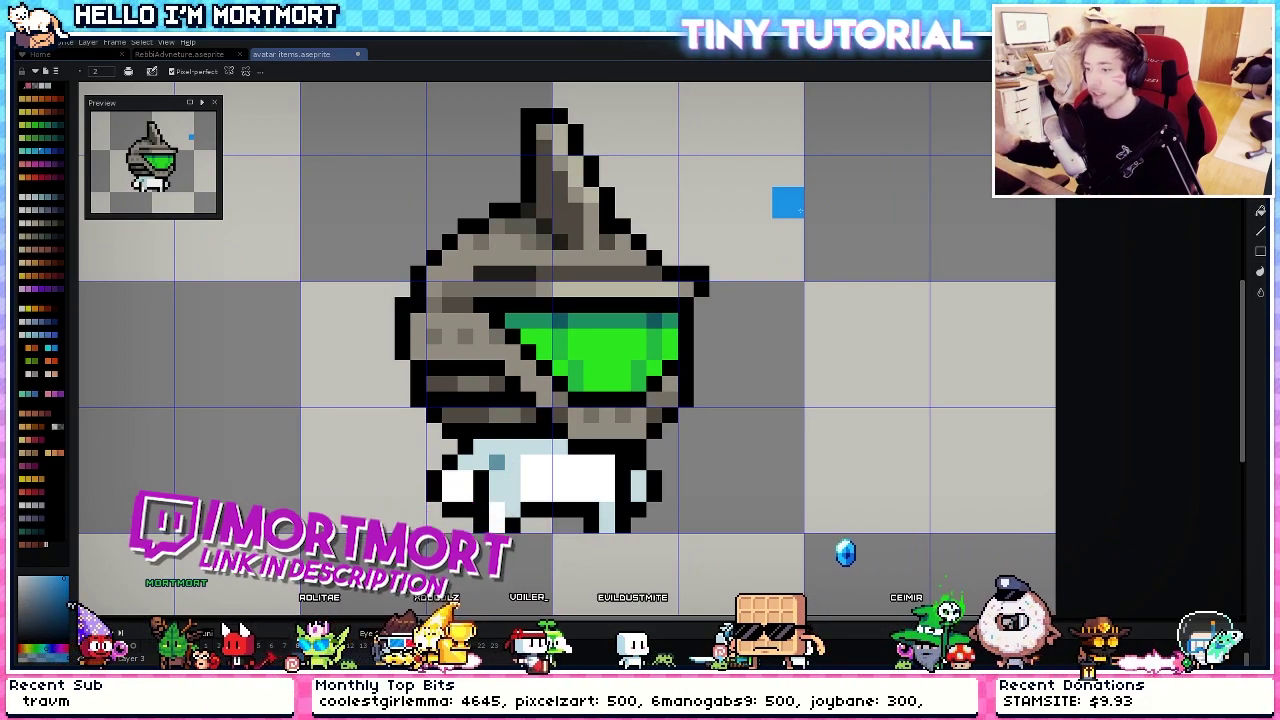
{"action": "left_click_drag", "start_coordinate": [788, 260], "coordinate": [856, 264]}
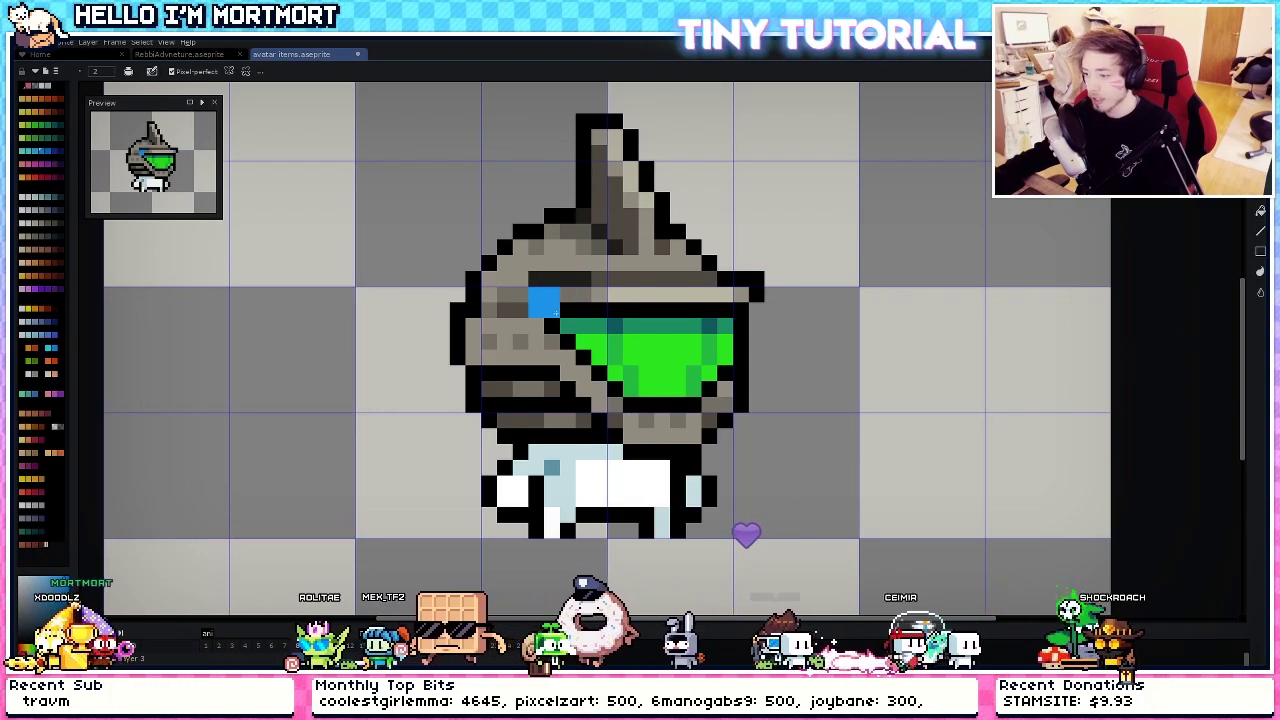
{"action": "mouse_move", "coordinate": [548, 305]}
{"action": "left_mouse_down"}
{"action": "mouse_move", "coordinate": [746, 316]}
{"action": "mouse_move", "coordinate": [758, 294]}
{"action": "mouse_move", "coordinate": [550, 285]}
{"action": "mouse_move", "coordinate": [752, 293]}
{"action": "left_mouse_up"}
{"action": "key", "text": "ctrl+z"}
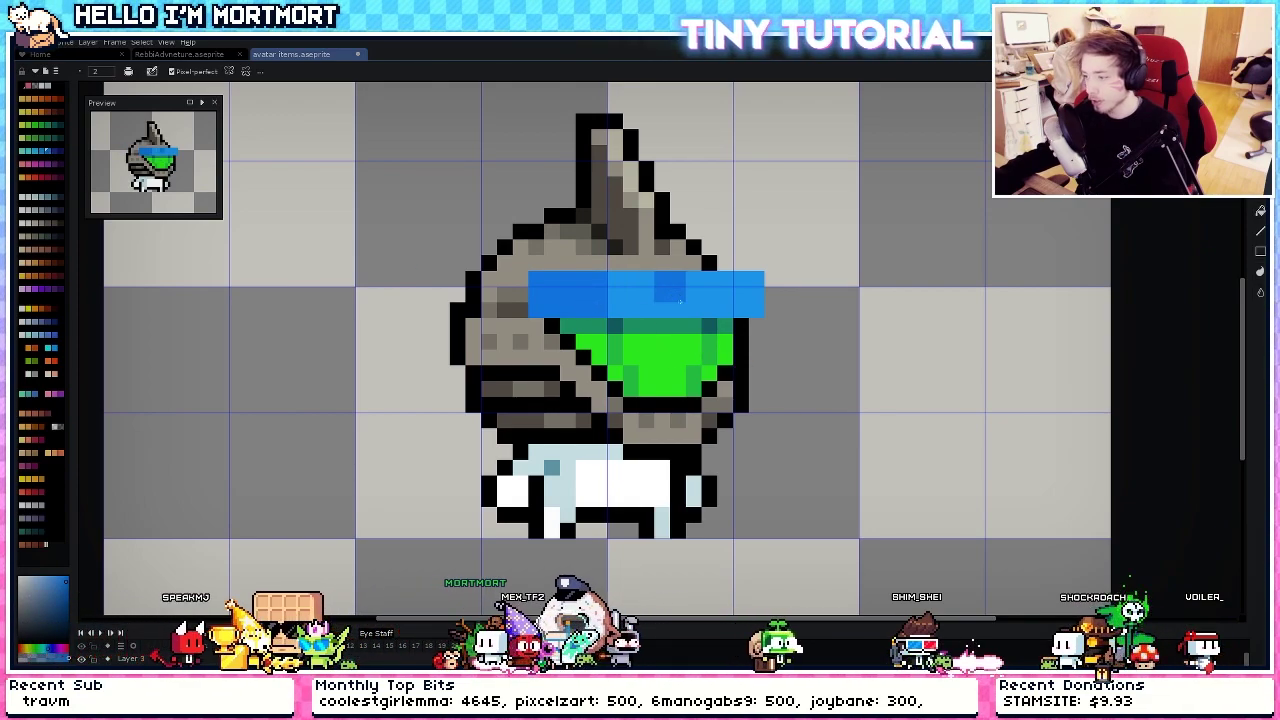
{"action": "key", "text": "i"}
{"action": "key", "text": "["}
{"action": "key", "text": "w"}
{"action": "left_click", "coordinate": [725, 295]}
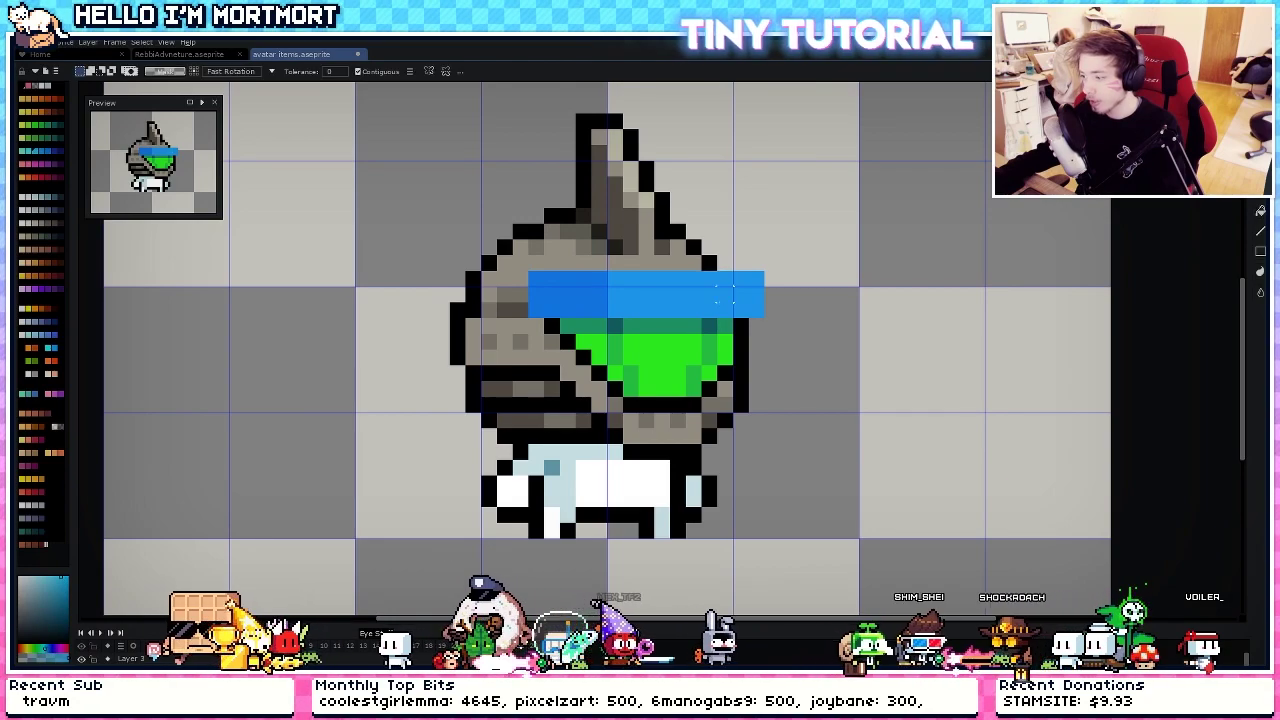
{"action": "key", "text": "g"}
{"action": "left_click", "coordinate": [725, 295]}
{"action": "key", "text": "ctrl+z"}
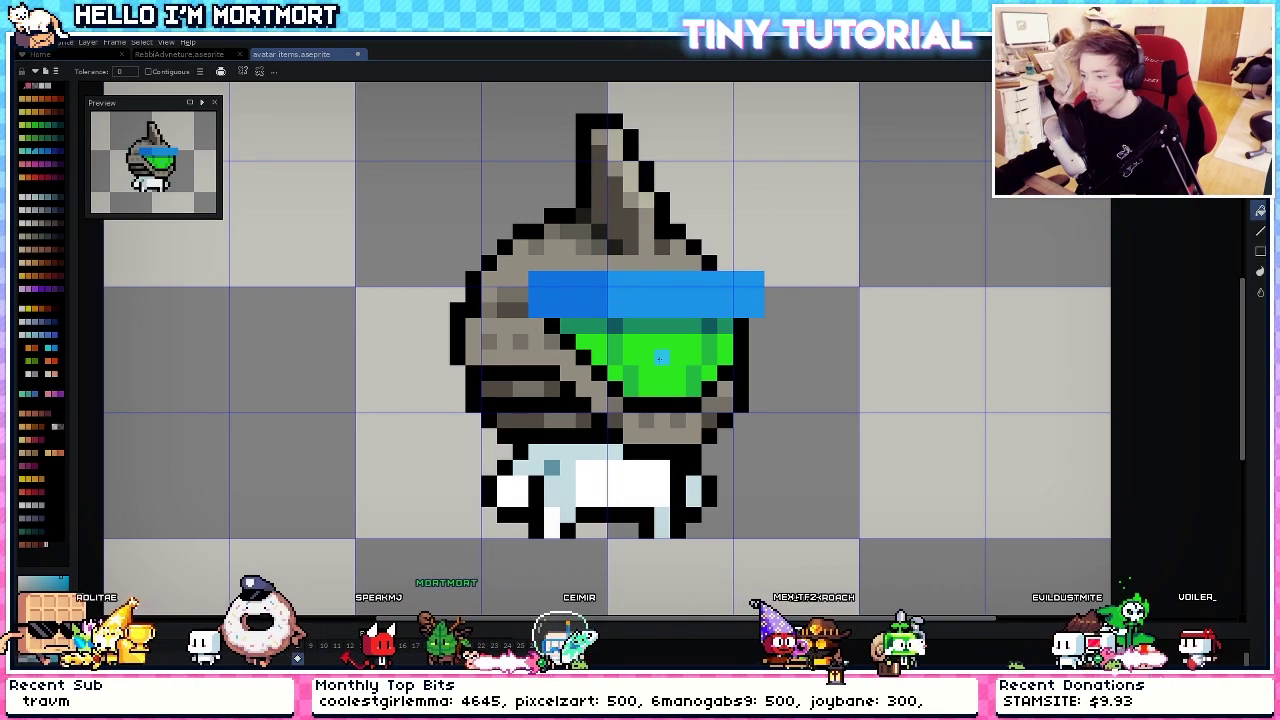
- Try to select both shades of the blue brim band and move it up beside the helmet's spike
{"action": "key", "text": "w"}
{"action": "left_click", "coordinate": [663, 306]}
{"action": "left_click", "coordinate": [588, 298], "text": "shift"}
{"action": "left_click_drag", "start_coordinate": [688, 313], "coordinate": [846, 219]}
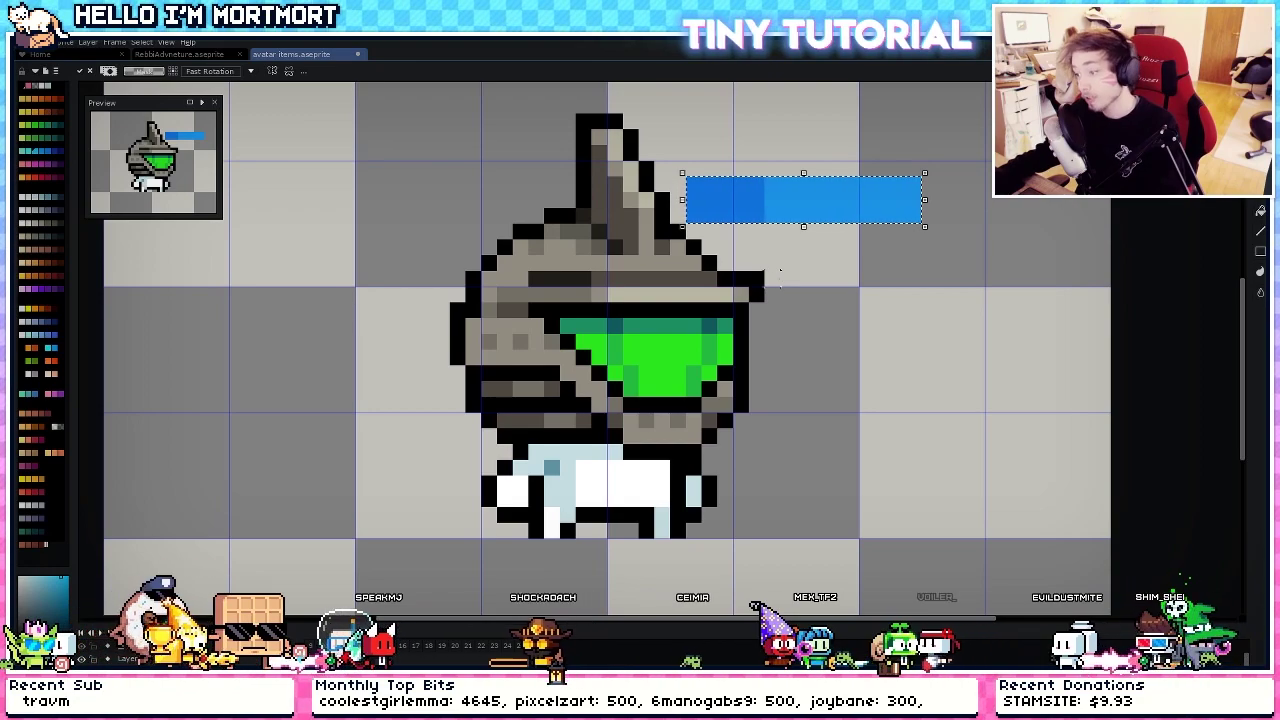
{"action": "key", "text": "ctrl+z"}
{"action": "key", "text": "ctrl+z"}
{"action": "key", "text": "ctrl+z"}
- Block in the helmet's spike with light blue along its front edge and darker blue behind, using the 2 px brush
{"action": "key", "text": "i"}
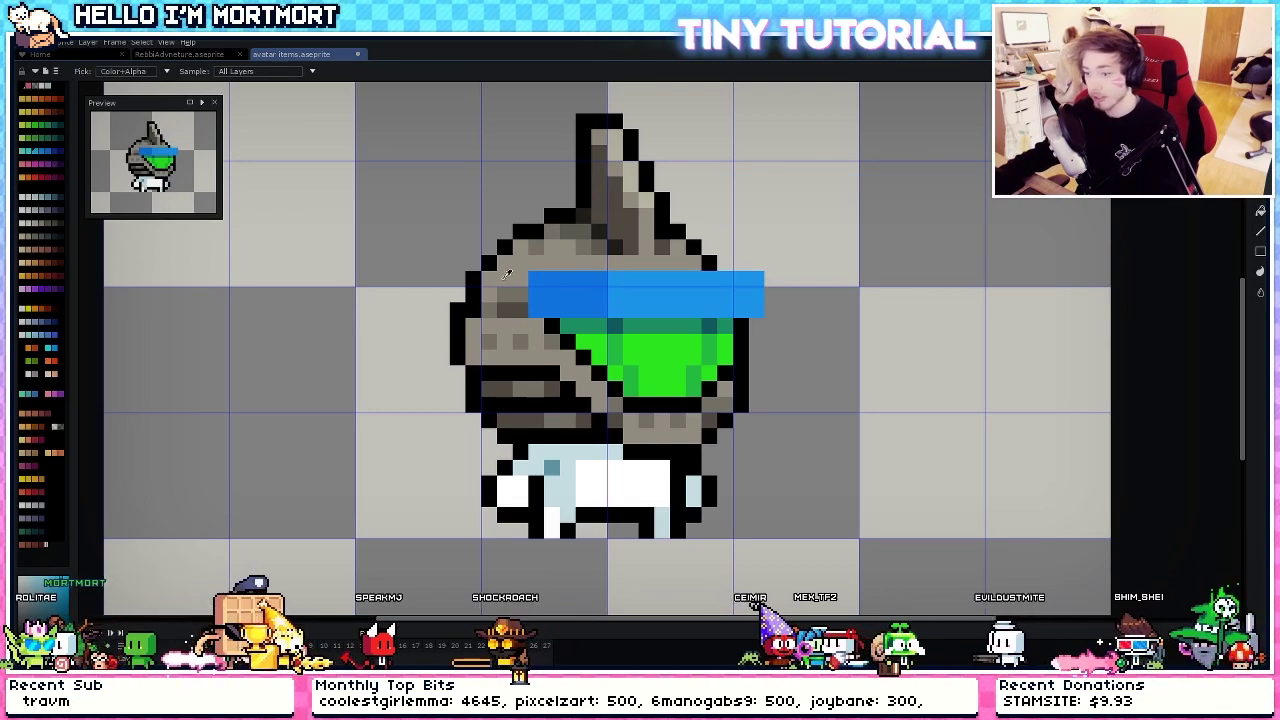
{"action": "left_click", "coordinate": [633, 290]}
{"action": "key", "text": "b"}
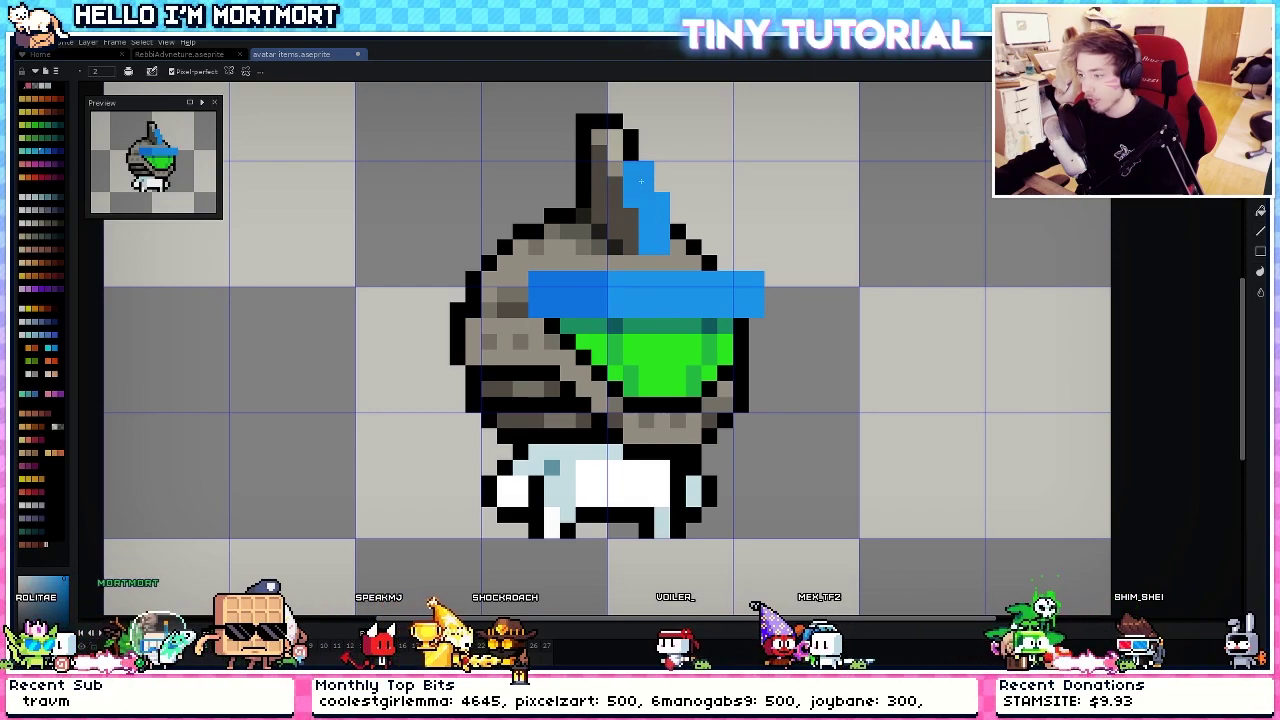
{"action": "left_click", "coordinate": [620, 142]}
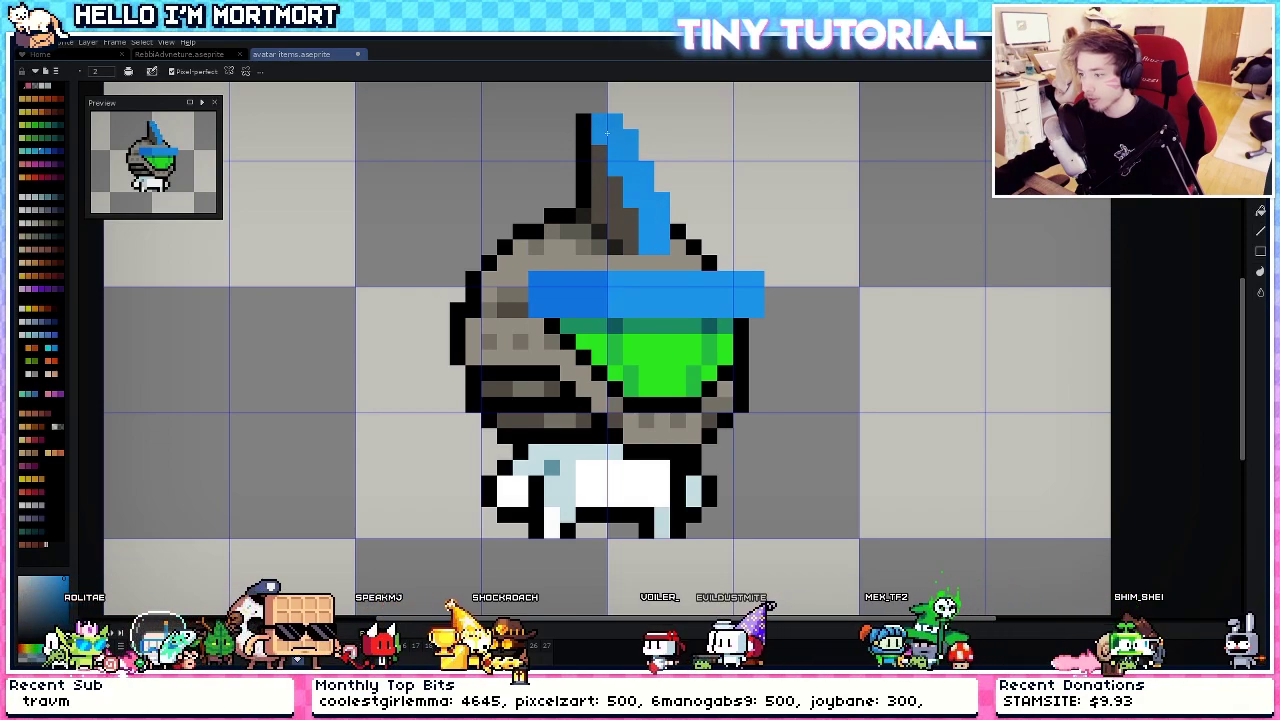
{"action": "mouse_move", "coordinate": [592, 128]}
{"action": "left_mouse_down"}
{"action": "mouse_move", "coordinate": [598, 188]}
{"action": "mouse_move", "coordinate": [625, 243]}
{"action": "left_mouse_up"}
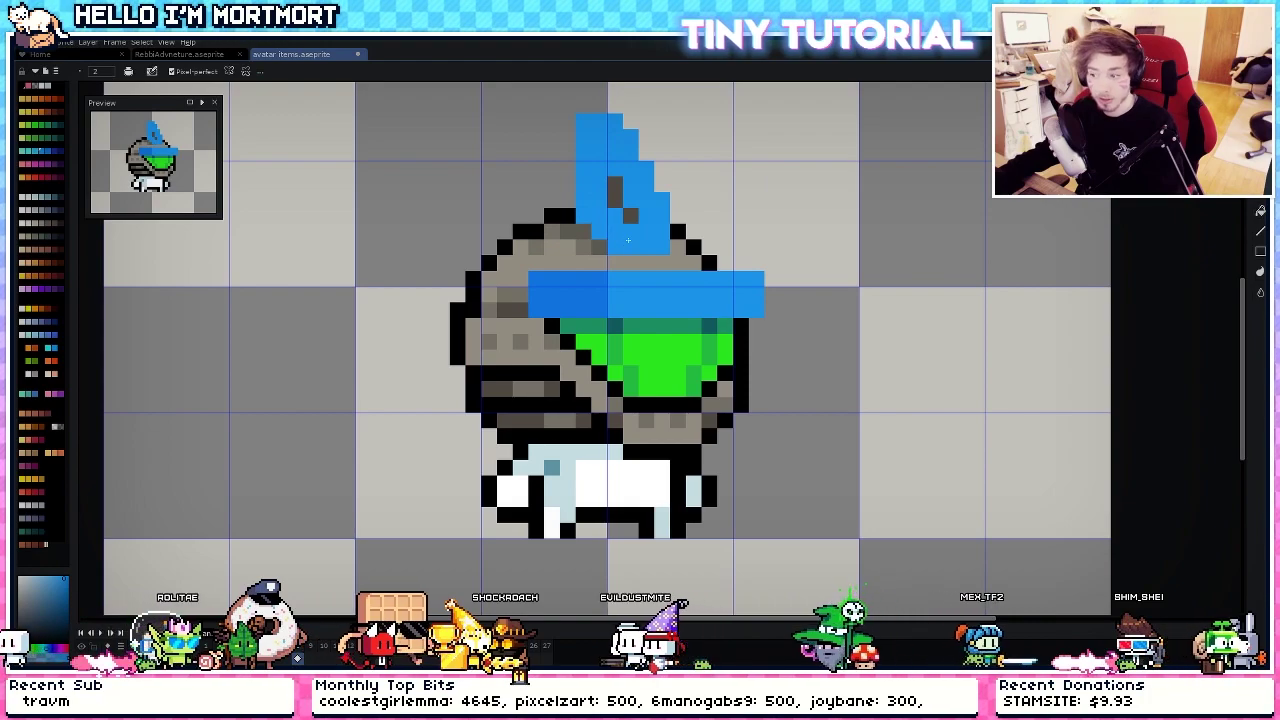
{"action": "key", "text": "ctrl+z"}
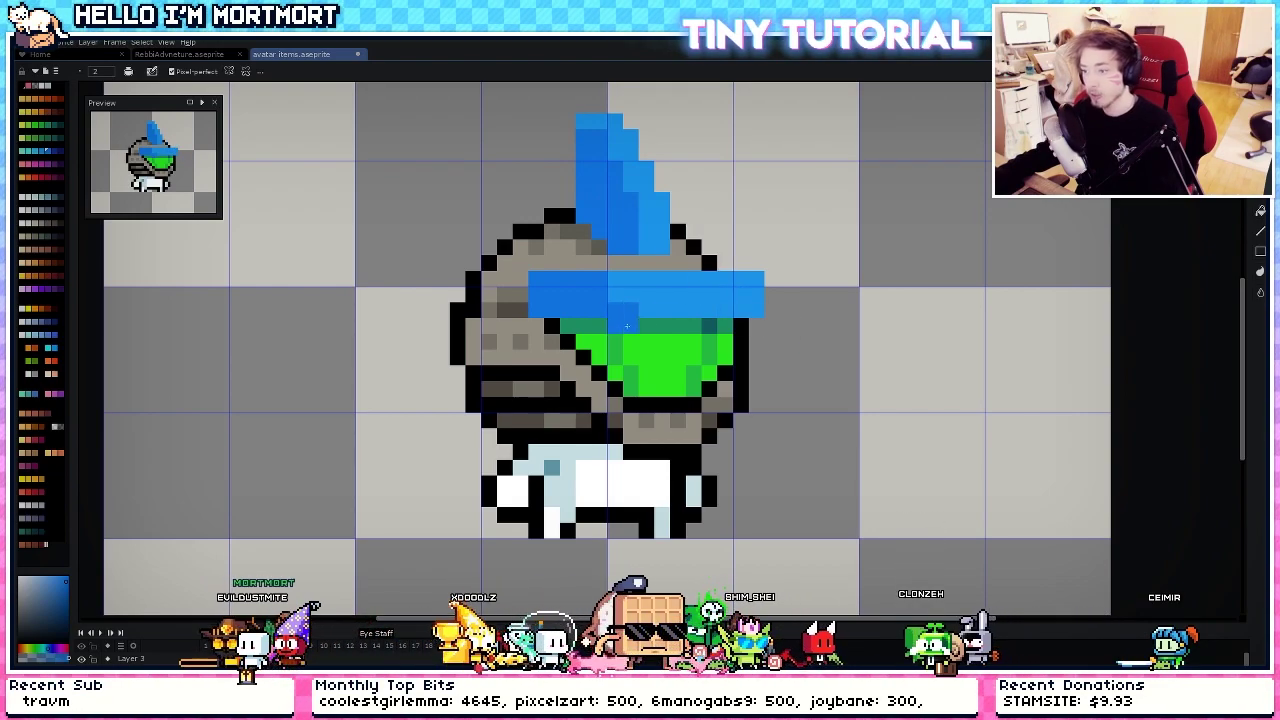
- Enlarge the brush to 15 px and stamp a solid dark-blue circle in the empty area beside the helmet
{"action": "left_click_drag", "start_coordinate": [370, 318], "coordinate": [502, 349]}
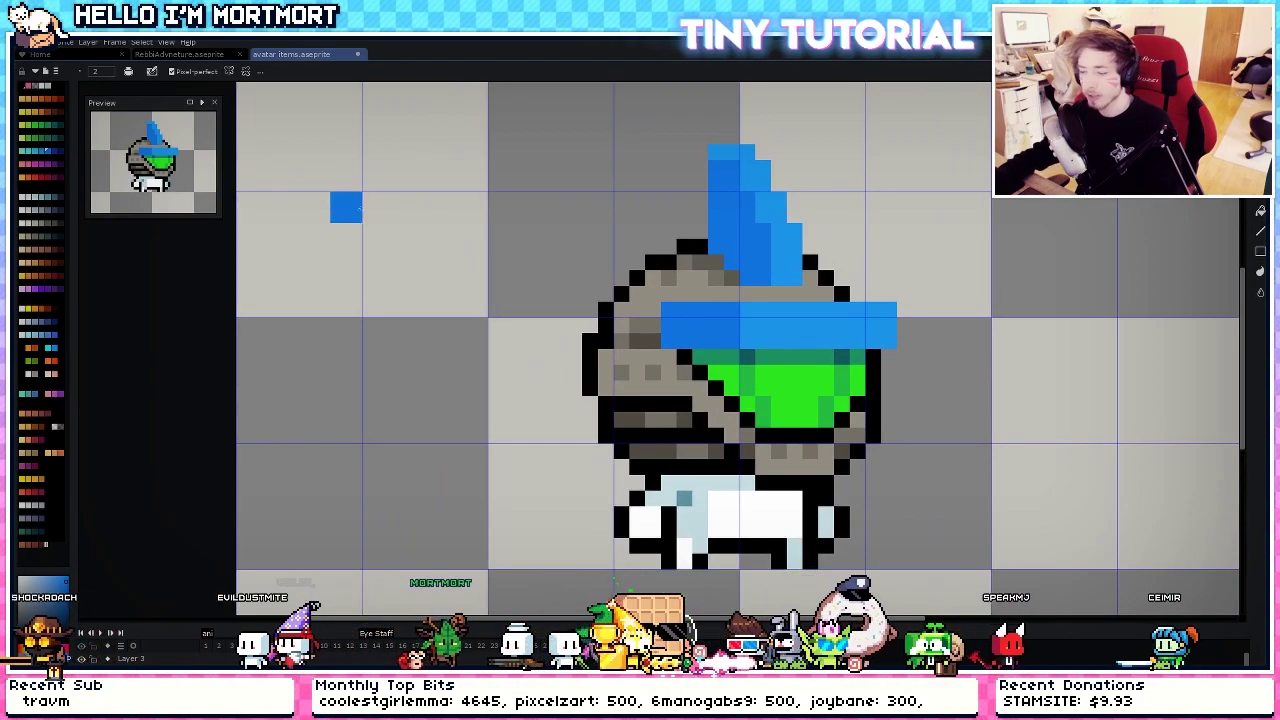
{"action": "key", "text": "v"}
{"action": "scroll", "coordinate": [458, 237], "scroll_direction": "down", "scroll_amount": 12}
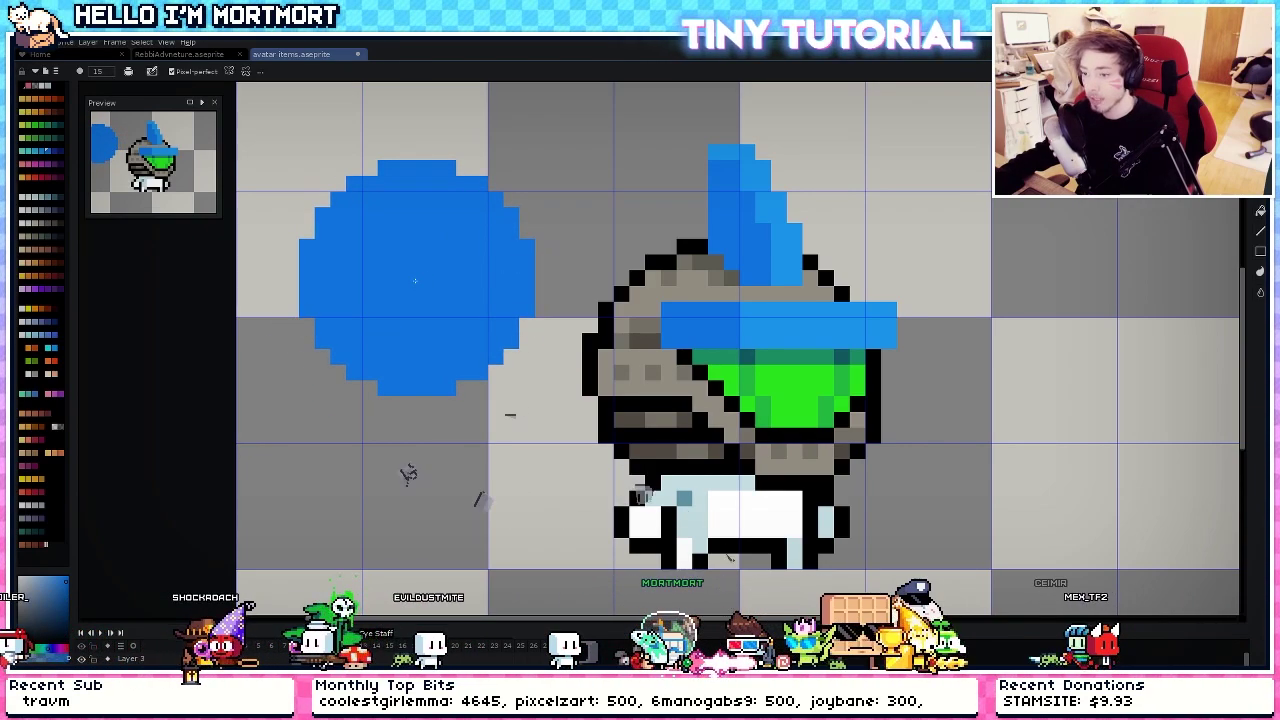
{"action": "left_click", "coordinate": [415, 281]}
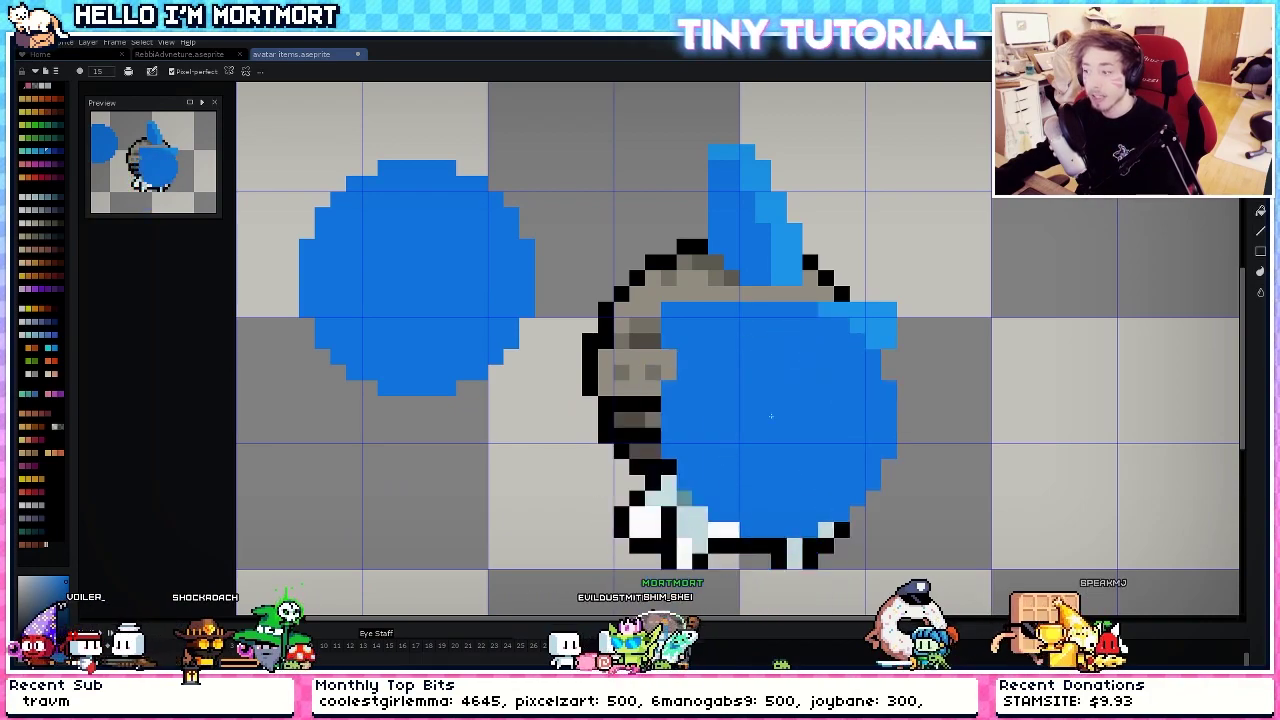
- Pick the lighter blue from the brim and paint a highlight in the circle's upper-right area, adjusting the brush between 7 and 10 px
{"action": "left_click", "coordinate": [860, 315], "text": "alt"}
{"action": "key", "text": "minus"}
{"action": "key", "text": "minus"}
{"action": "key", "text": "minus"}
{"action": "key", "text": "minus"}
{"action": "key", "text": "minus"}
{"action": "key", "text": "minus"}
{"action": "key", "text": "minus"}
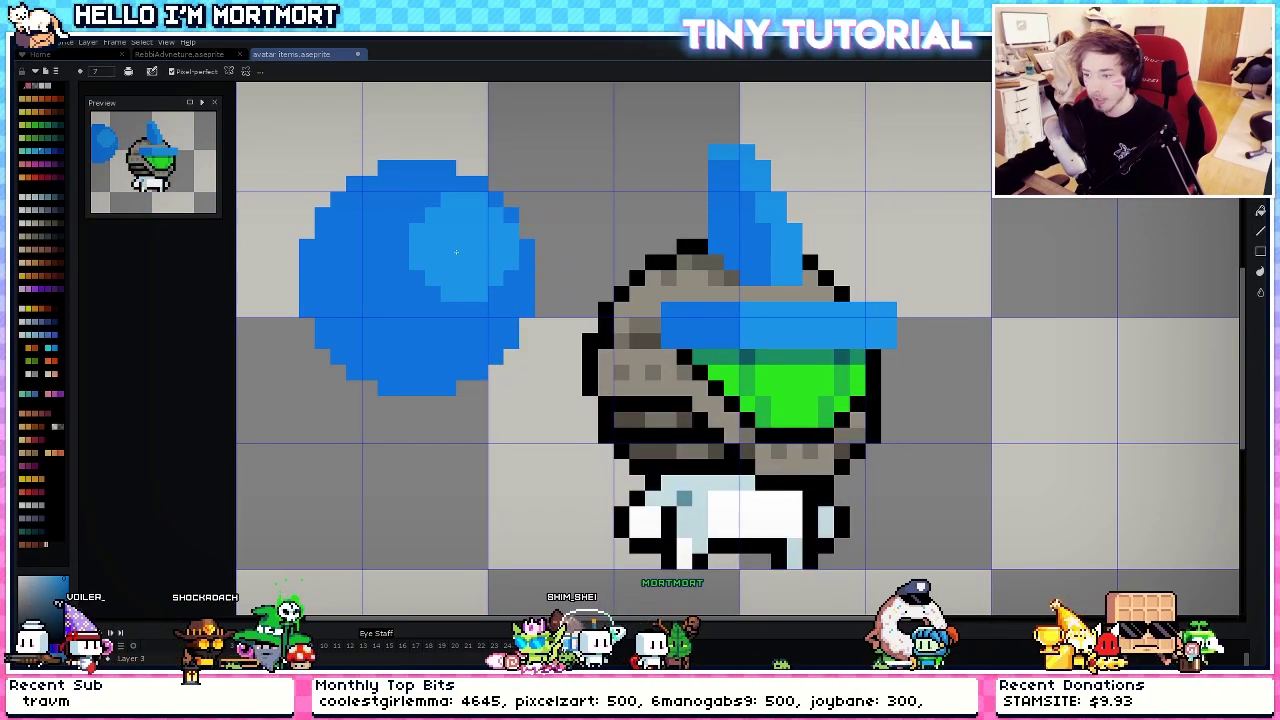
{"action": "key", "text": "minus"}
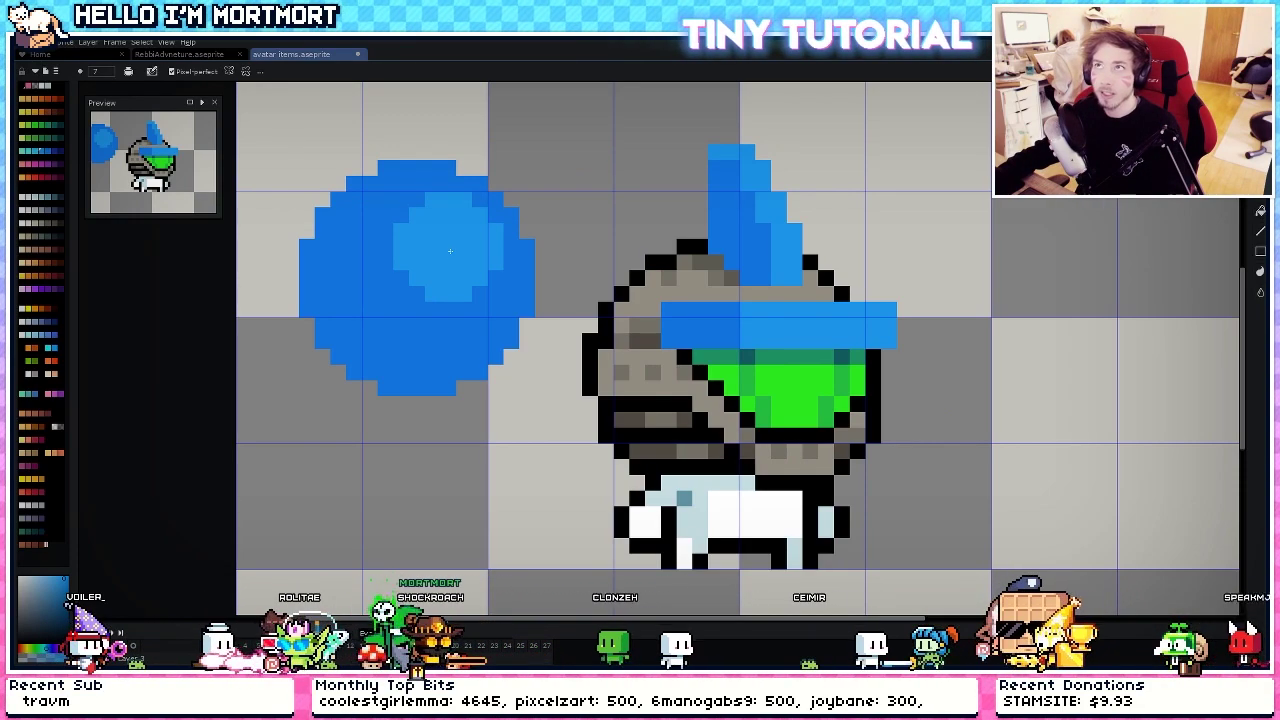
{"action": "key", "text": "plus"}
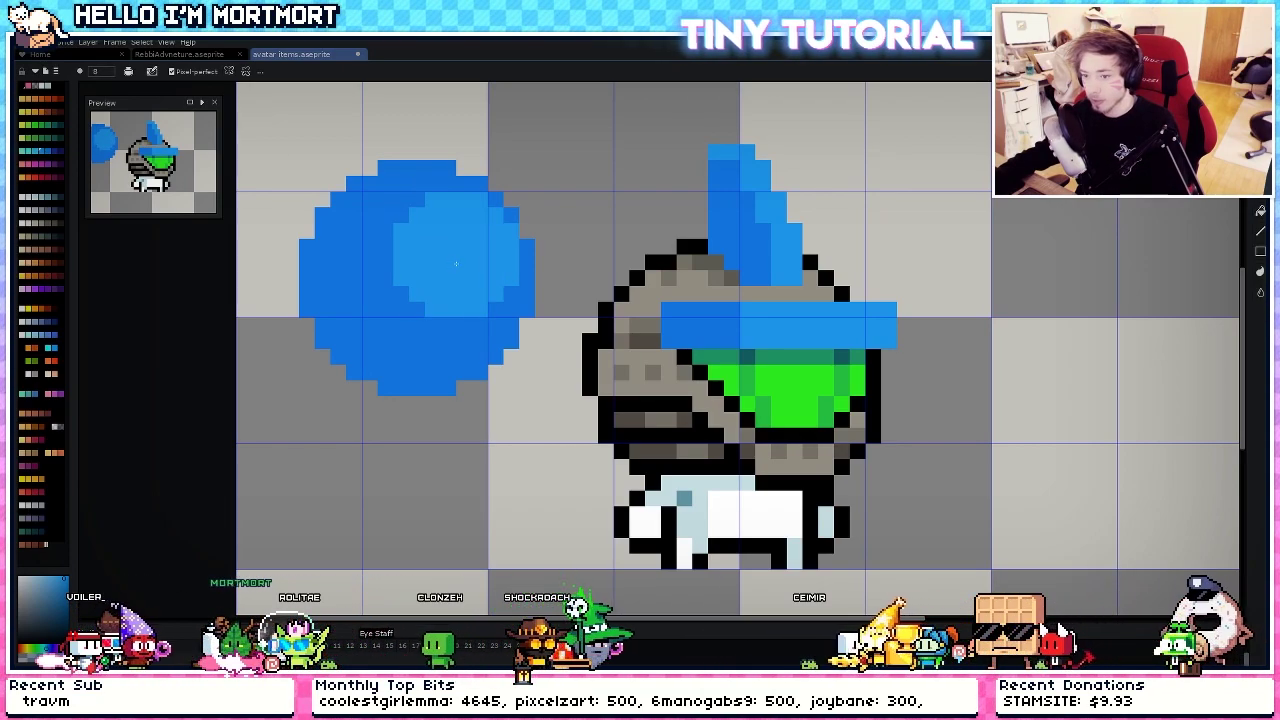
{"action": "key", "text": "plus"}
{"action": "key", "text": "plus"}
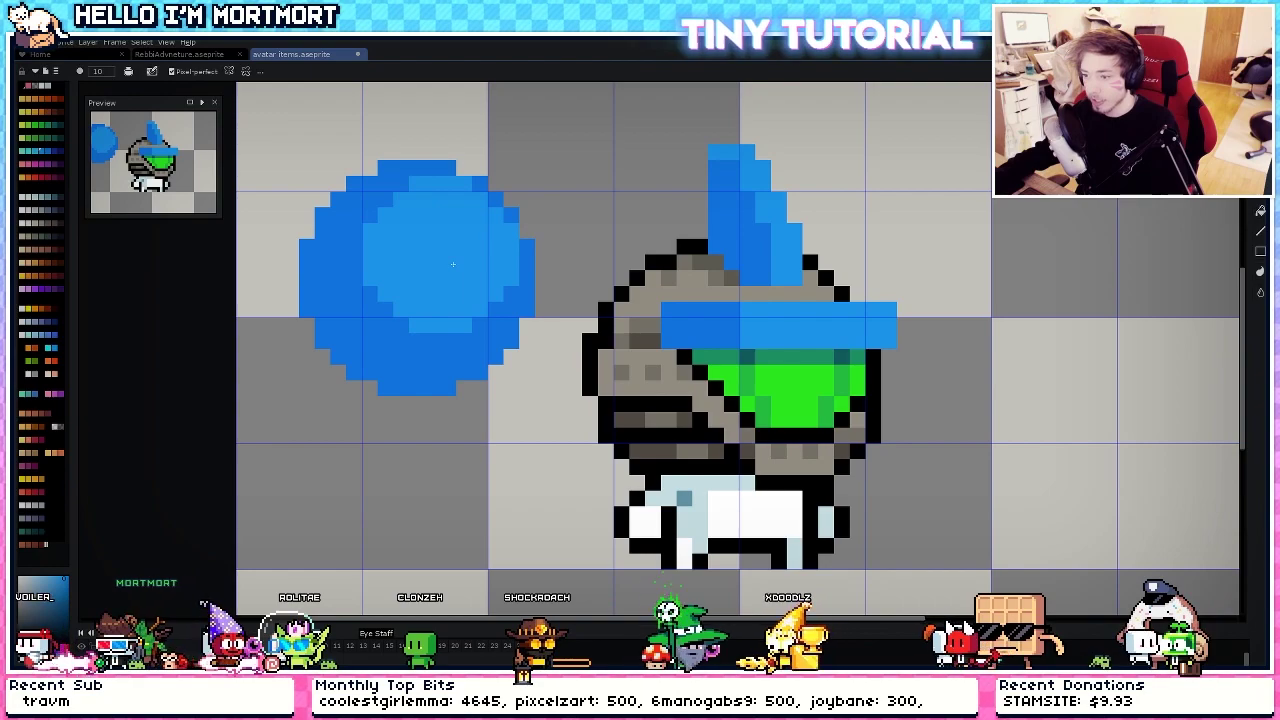
- Reduce the brush to 1 px and add light-blue pixels along the edge of the dark-blue circle
{"action": "left_click_drag", "start_coordinate": [544, 427], "coordinate": [648, 429]}
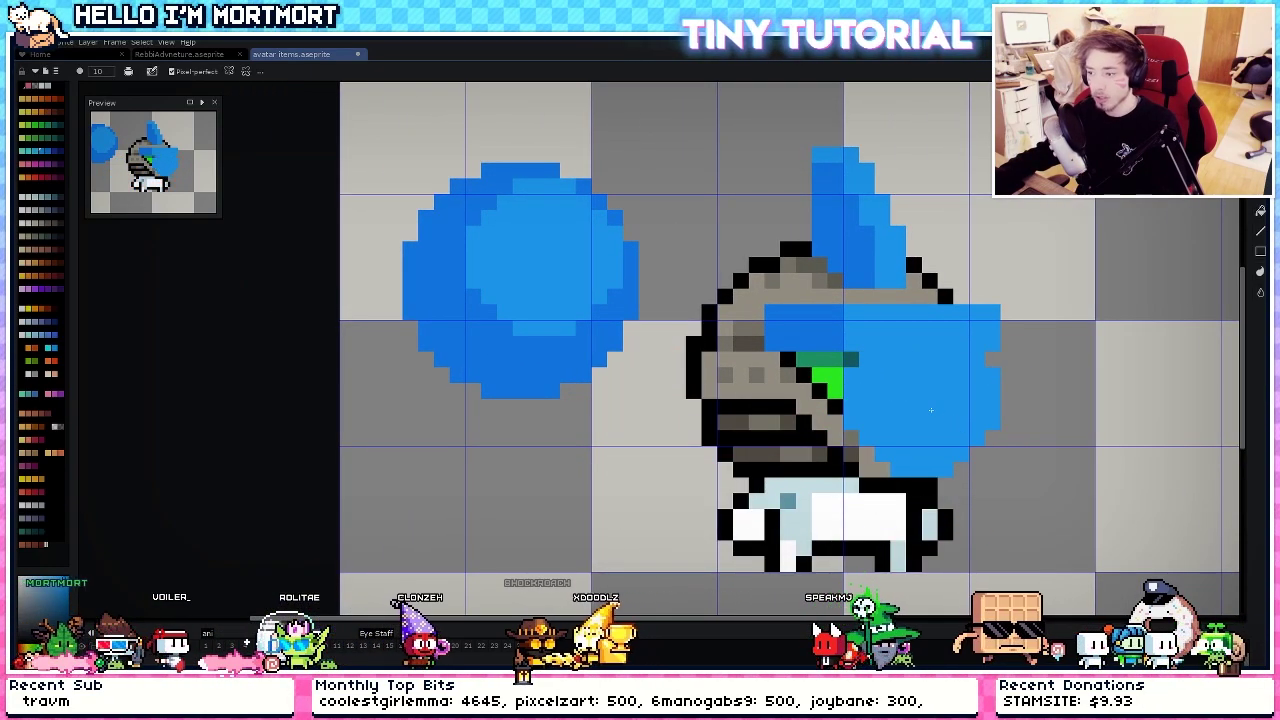
{"action": "left_click_drag", "start_coordinate": [846, 464], "coordinate": [911, 473]}
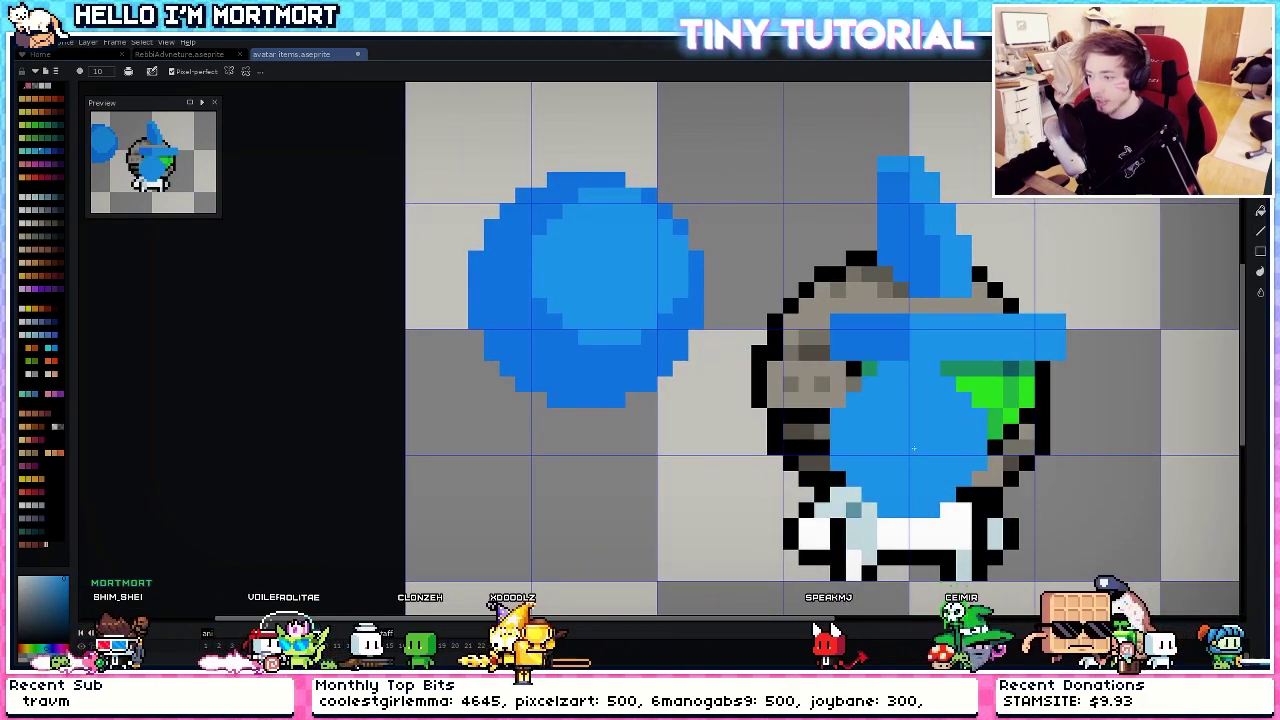
{"action": "scroll", "coordinate": [840, 452], "scroll_direction": "down", "scroll_amount": 7}
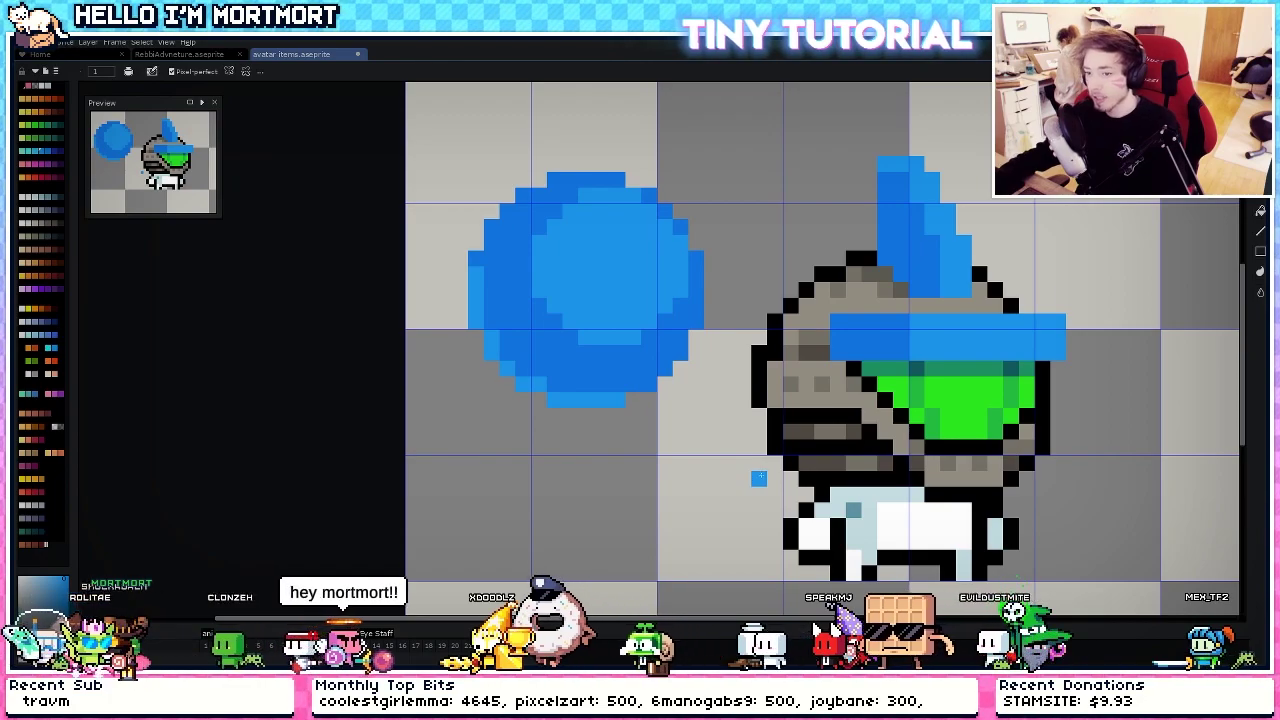
- Undo the blue circle and all of its shading beside the helmet
{"action": "left_click_drag", "start_coordinate": [760, 477], "coordinate": [684, 445]}
{"action": "key", "text": "ctrl+z"}
{"action": "key", "text": "ctrl+z"}
{"action": "key", "text": "ctrl+z"}
{"action": "key", "text": "ctrl+z"}
{"action": "key", "text": "ctrl+z"}
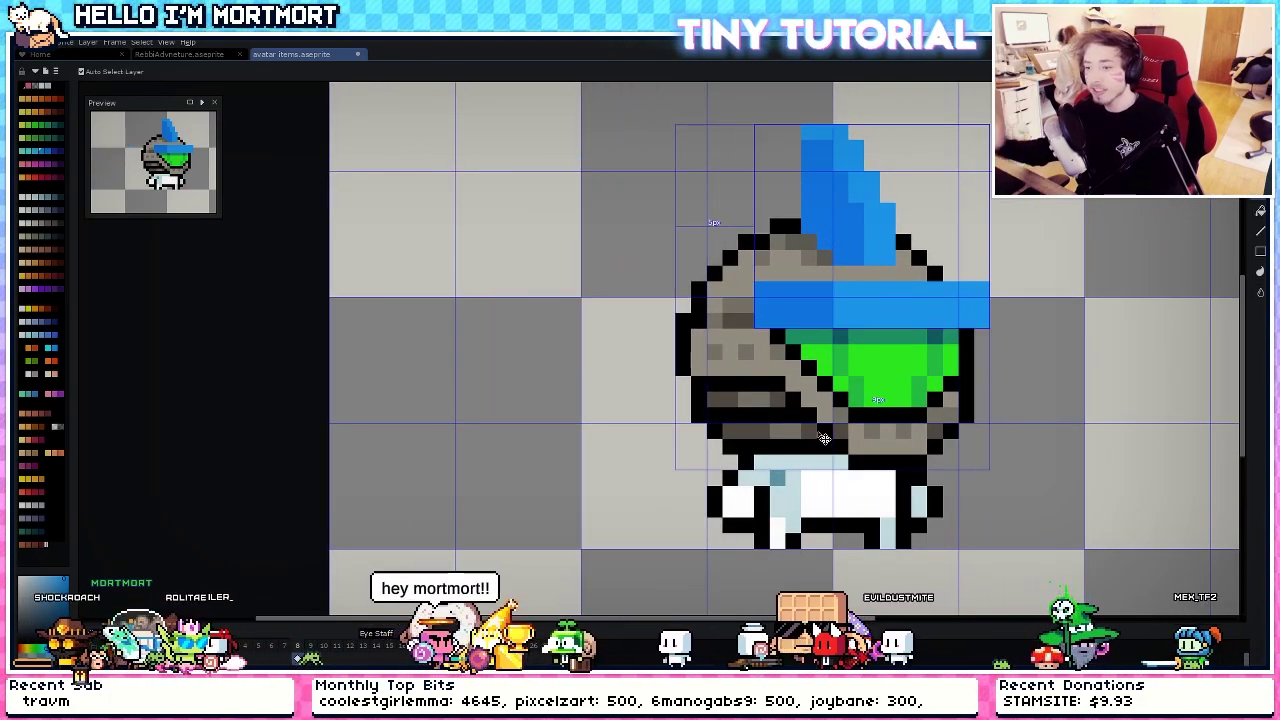
- Undo the blue strokes painted over the helmet's spike and brim
{"action": "left_click_drag", "start_coordinate": [837, 406], "coordinate": [729, 394]}
{"action": "key", "text": "ctrl+z"}
{"action": "key", "text": "ctrl+z"}
{"action": "key", "text": "ctrl+z"}
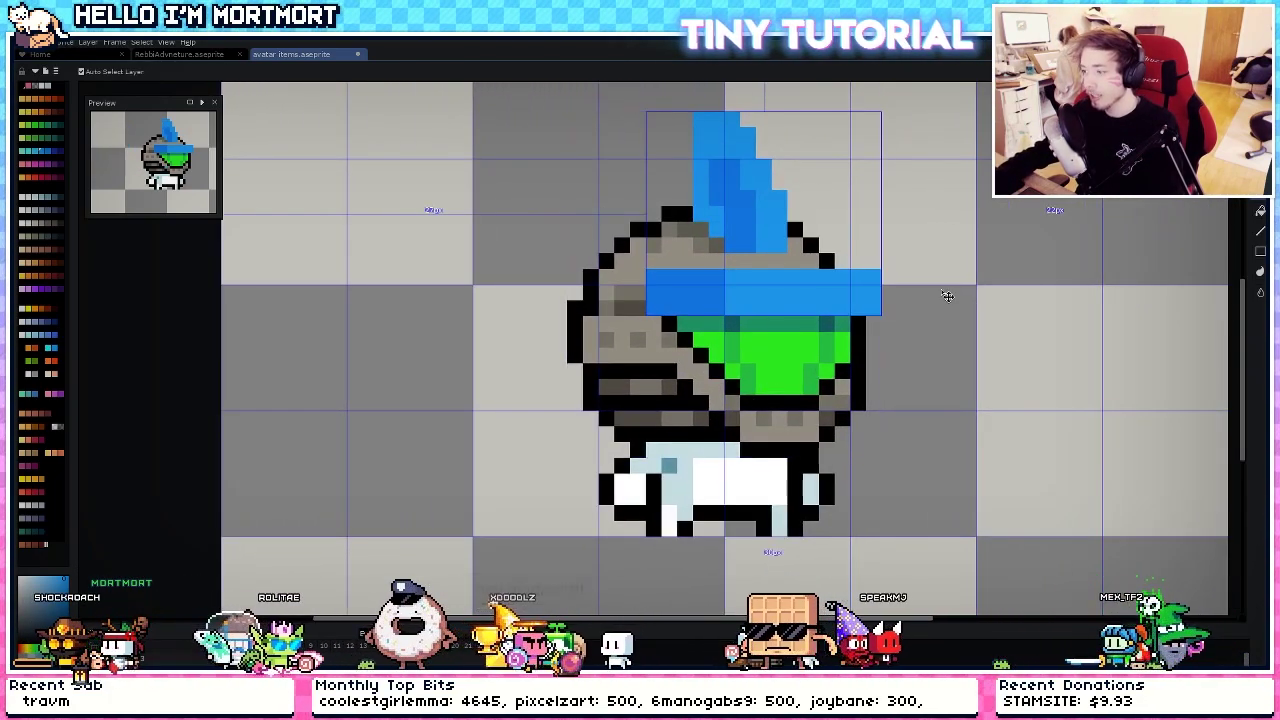
{"action": "left_click_drag", "start_coordinate": [951, 278], "coordinate": [837, 336]}
{"action": "key", "text": "ctrl+z"}
{"action": "key", "text": "ctrl+z"}
{"action": "key", "text": "ctrl+z"}
{"action": "key", "text": "ctrl+z"}
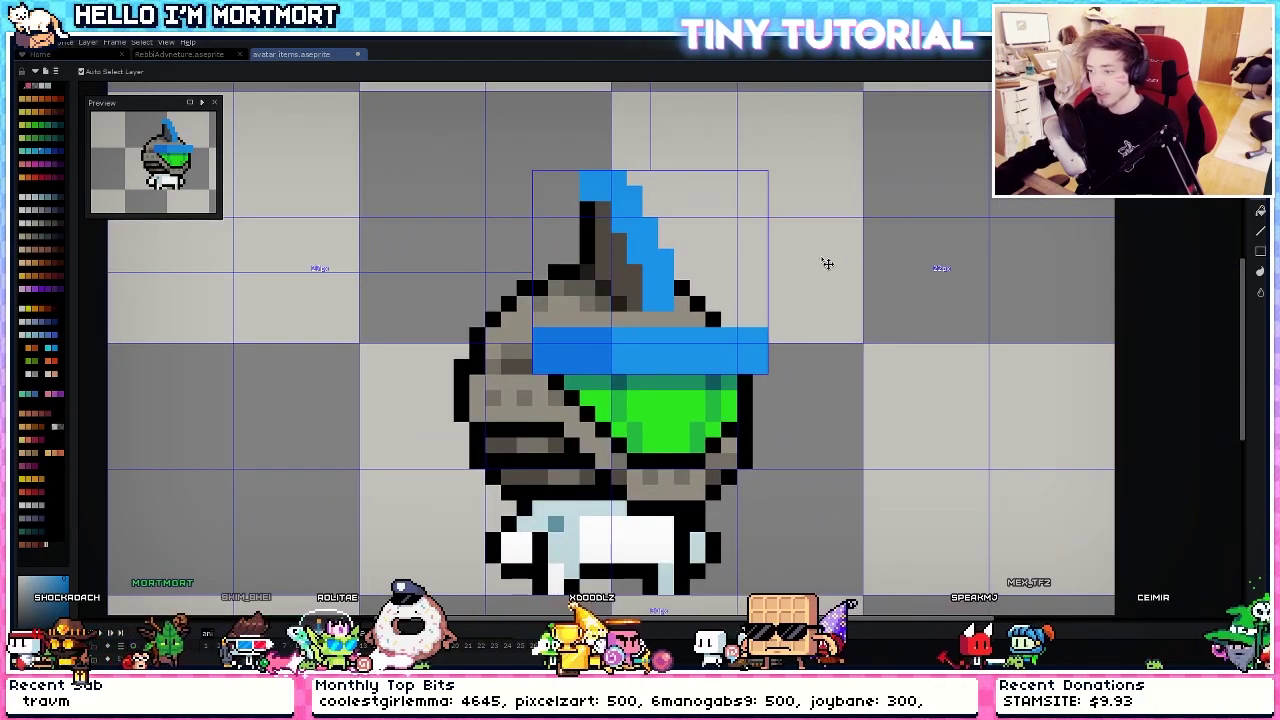
{"action": "key", "text": "ctrl+z"}
{"action": "key", "text": "ctrl+z"}
{"action": "key", "text": "ctrl+z"}
{"action": "key", "text": "ctrl+z"}
{"action": "key", "text": "ctrl+z"}
{"action": "key", "text": "ctrl+z"}
{"action": "key", "text": "ctrl+z"}
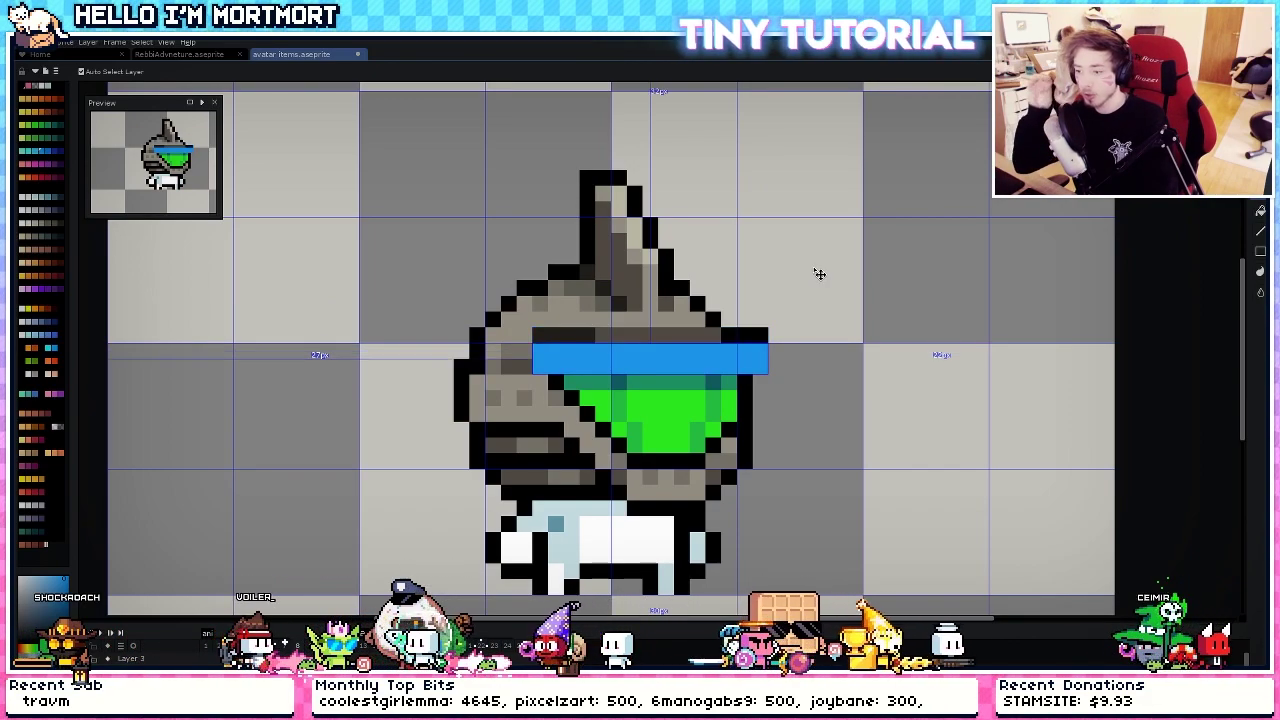
- Enlarge the brush to 14 px and stamp a solid mid-blue circle in the empty area beside the helmet
{"action": "key", "text": "b"}
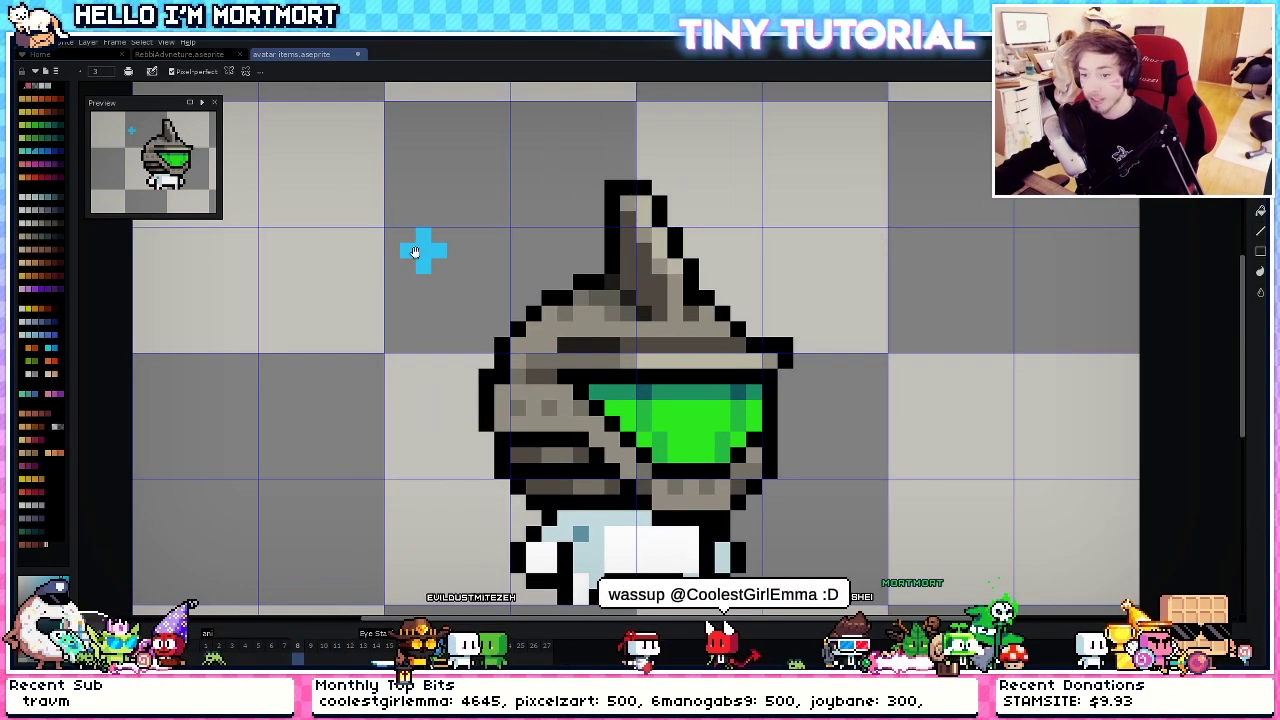
{"action": "left_click_drag", "start_coordinate": [423, 250], "coordinate": [464, 261]}
{"action": "scroll", "coordinate": [360, 248], "scroll_direction": "up", "scroll_amount": 11}
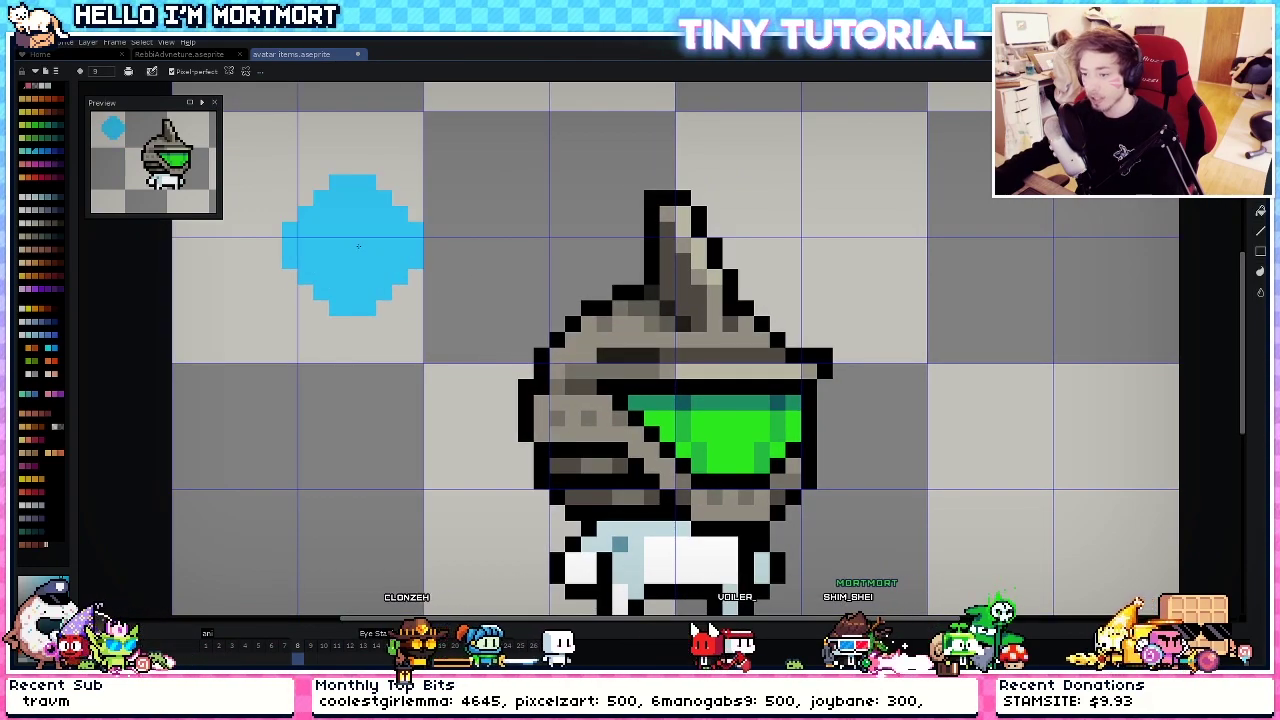
{"action": "left_click_drag", "start_coordinate": [391, 283], "coordinate": [354, 279]}
{"action": "key", "text": "alt"}
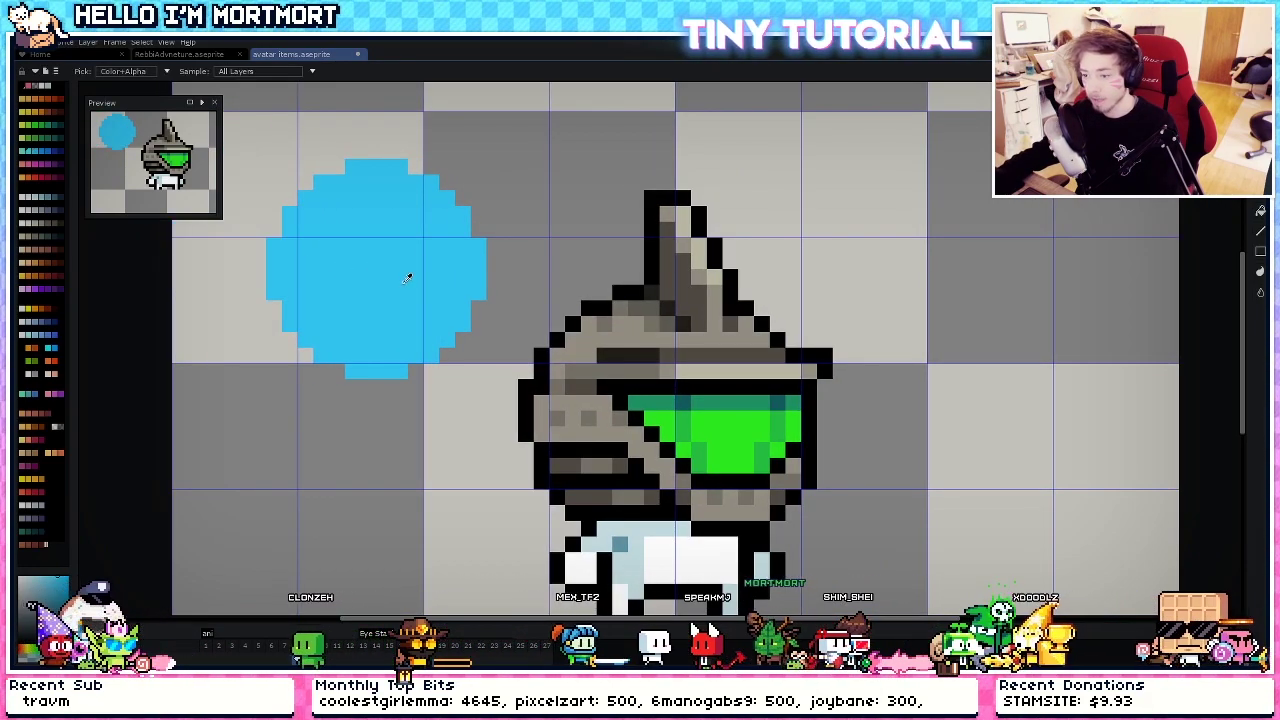
{"action": "key", "text": "x"}
{"action": "left_click", "coordinate": [389, 278], "text": "alt"}
{"action": "key", "text": "alt"}
{"action": "scroll", "coordinate": [389, 279], "scroll_direction": "down", "scroll_amount": 1}
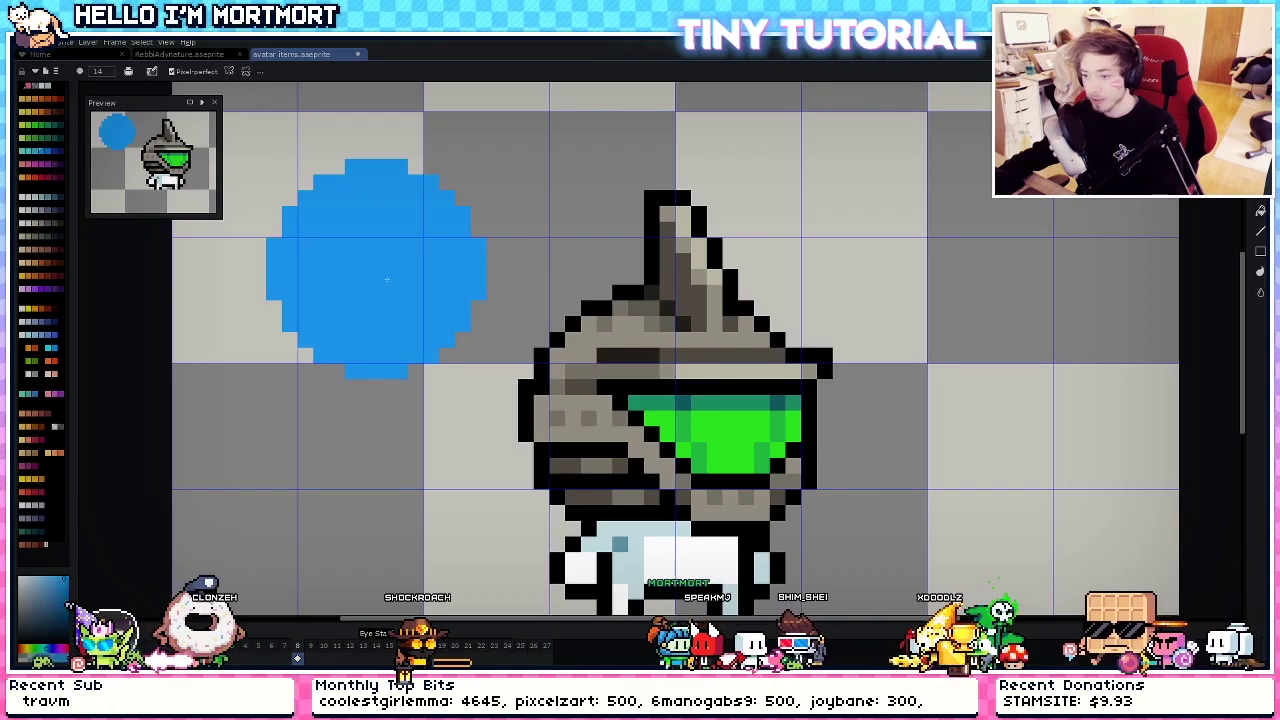
{"action": "left_click", "coordinate": [387, 278]}
- Shade the mid-blue circle with a 1 px brush, light blue along its upper-right edge and dark blue along its lower-left edge
{"action": "scroll", "coordinate": [412, 252], "scroll_direction": "down", "scroll_amount": 7}
{"action": "scroll", "coordinate": [433, 252], "scroll_direction": "down", "scroll_amount": 6}
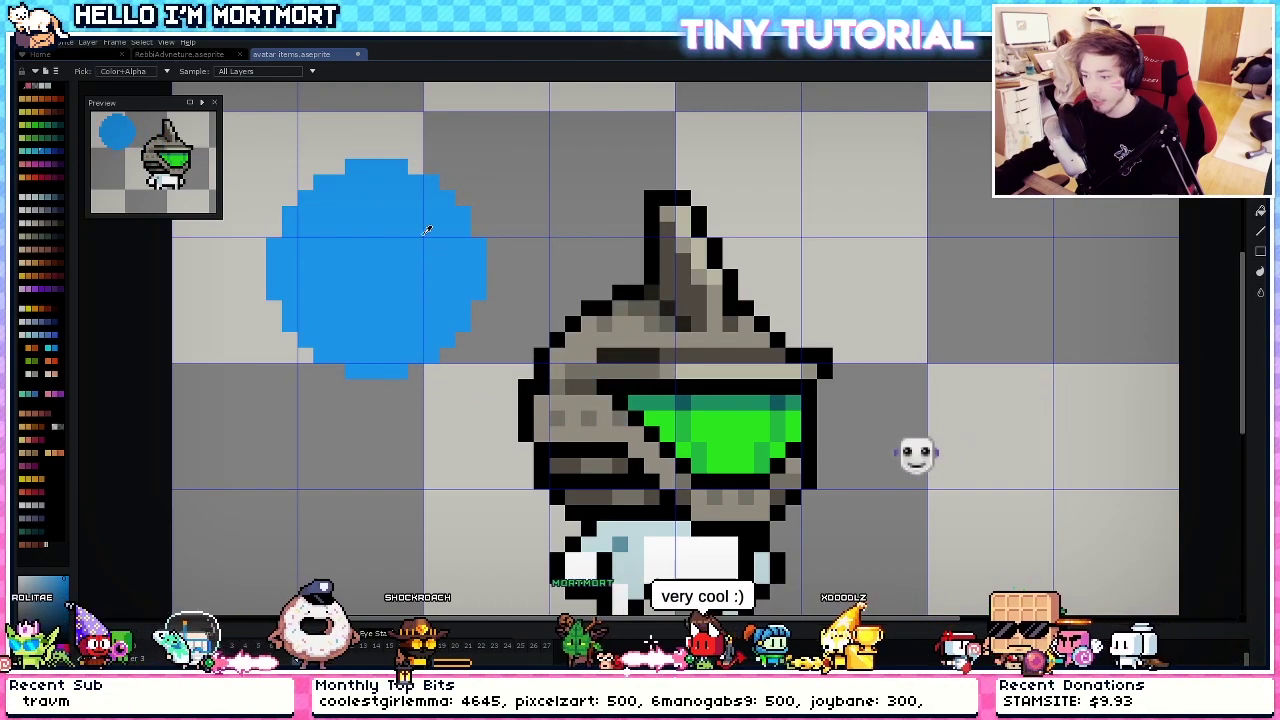
{"action": "scroll", "coordinate": [427, 229], "scroll_direction": "up", "scroll_amount": 1}
{"action": "left_click_drag", "start_coordinate": [400, 182], "coordinate": [455, 212]}
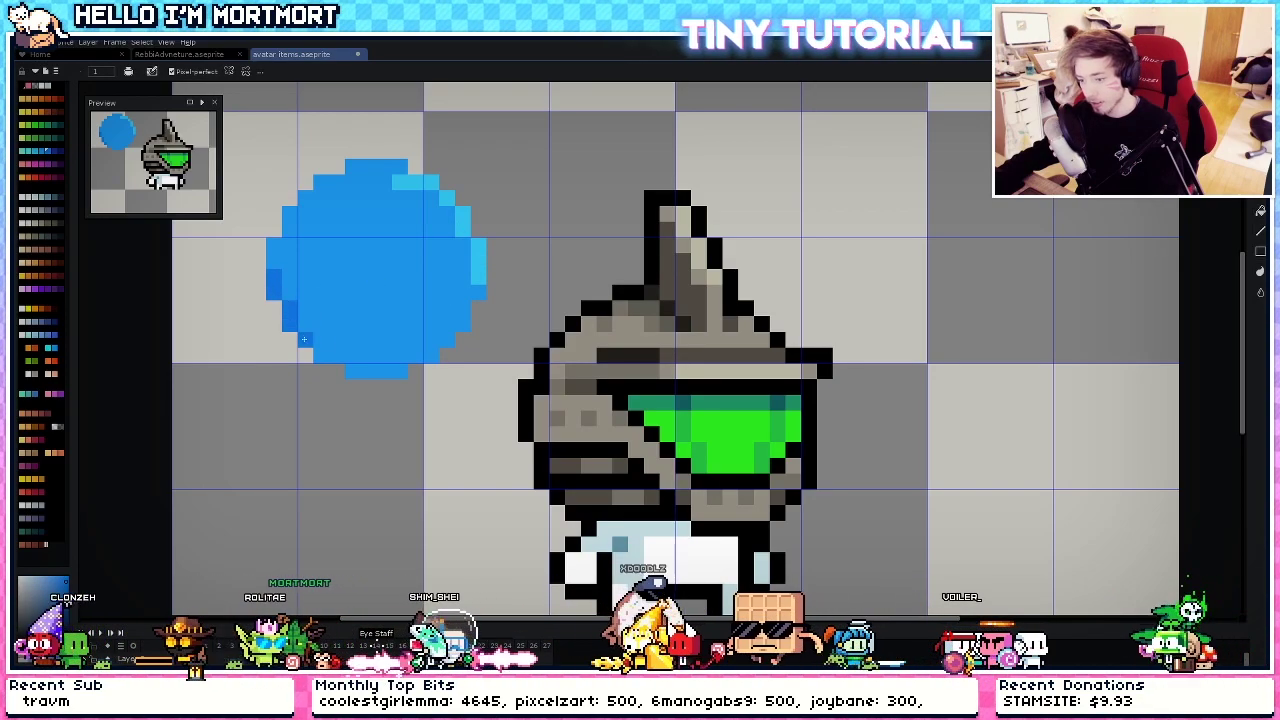
{"action": "left_click_drag", "start_coordinate": [486, 352], "coordinate": [546, 391]}
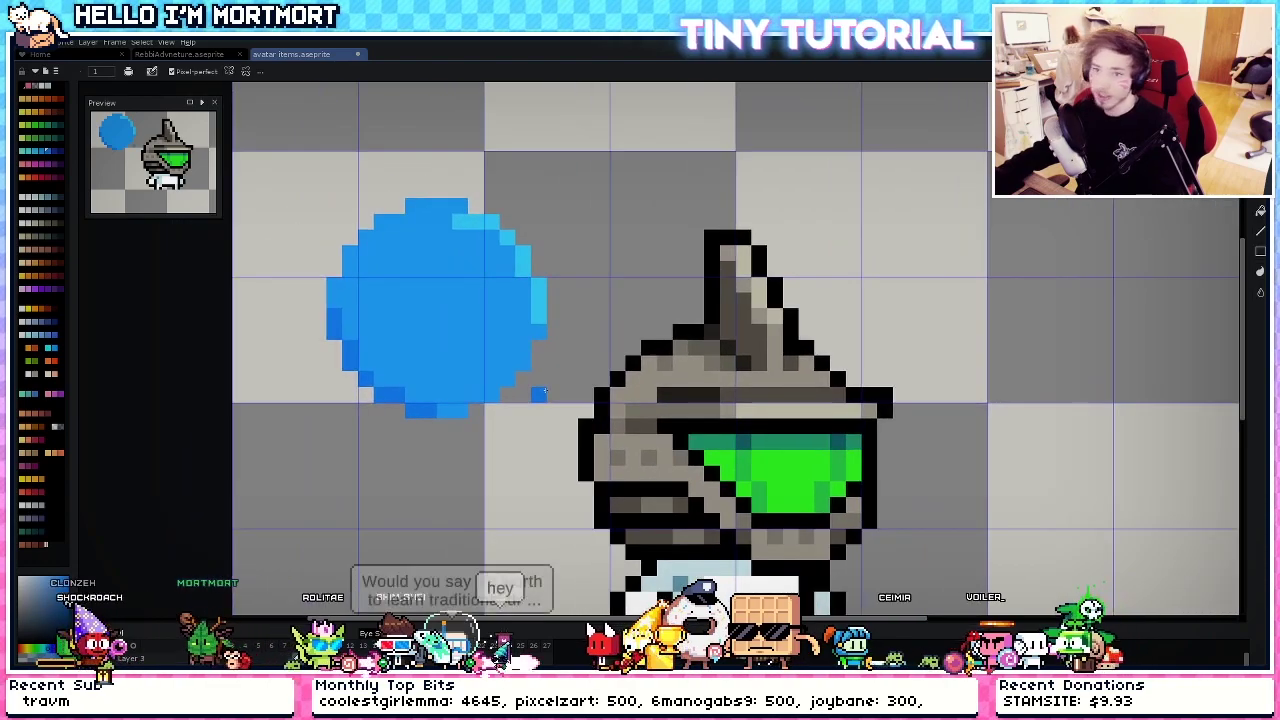
- Try a 2 px light-blue highlight on the circle and loose light-blue scribbles in the empty area beyond the helmet
{"action": "left_click_drag", "start_coordinate": [492, 325], "coordinate": [482, 338]}
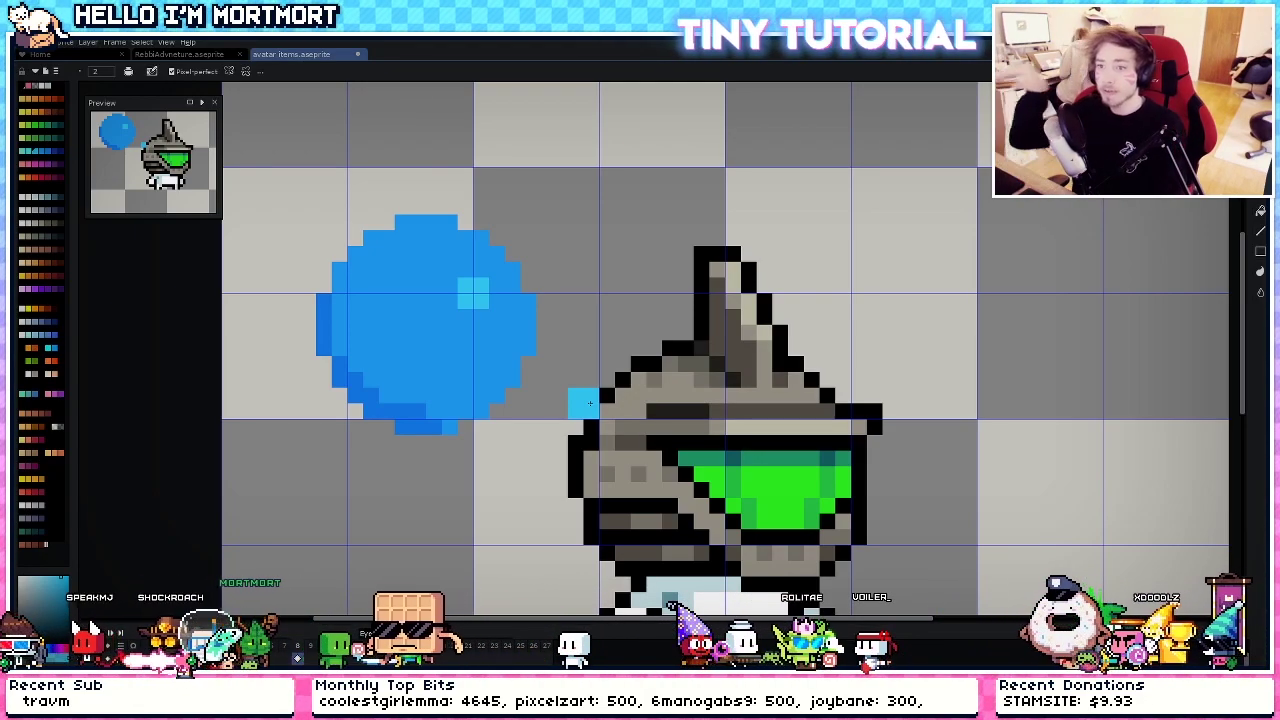
{"action": "key", "text": "ctrl+z"}
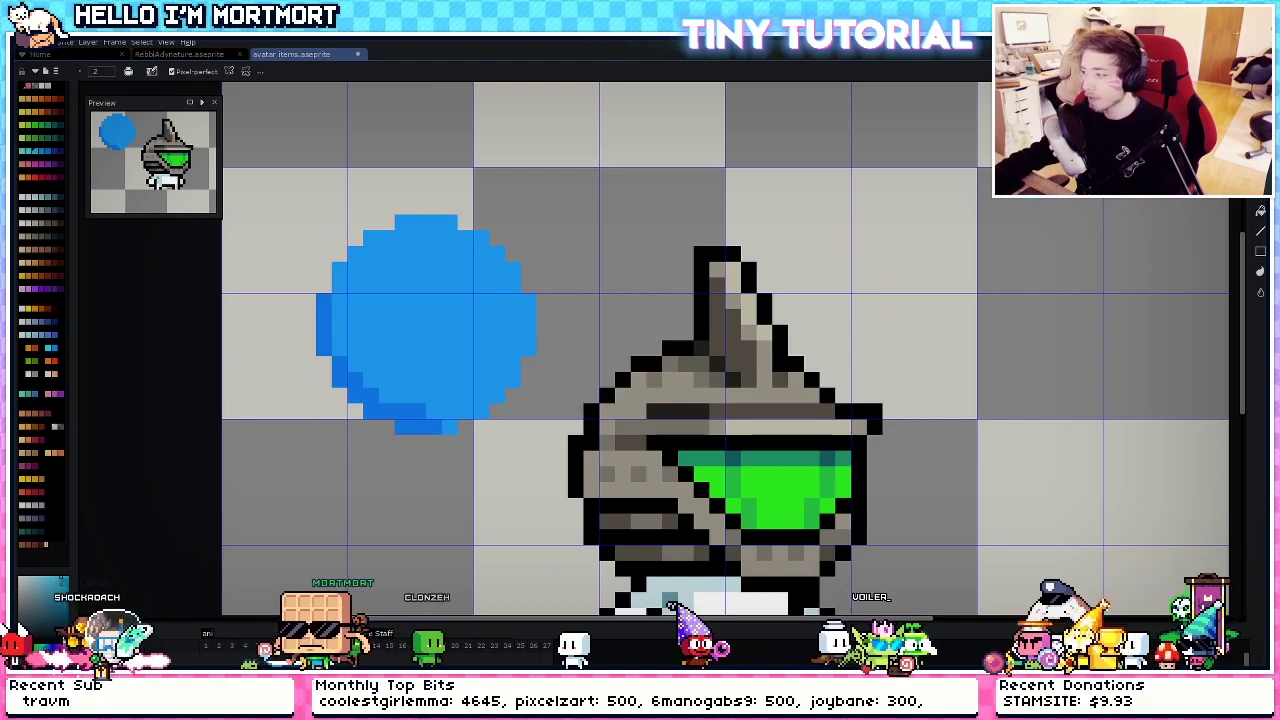
{"action": "left_click_drag", "start_coordinate": [1048, 207], "coordinate": [929, 290]}
{"action": "mouse_move", "coordinate": [958, 222]}
{"action": "left_mouse_down"}
{"action": "mouse_move", "coordinate": [911, 342]}
{"action": "mouse_move", "coordinate": [992, 262]}
{"action": "left_mouse_up"}
{"action": "mouse_move", "coordinate": [864, 232]}
{"action": "left_mouse_down"}
{"action": "mouse_move", "coordinate": [831, 368]}
{"action": "mouse_move", "coordinate": [939, 334]}
{"action": "left_mouse_up"}
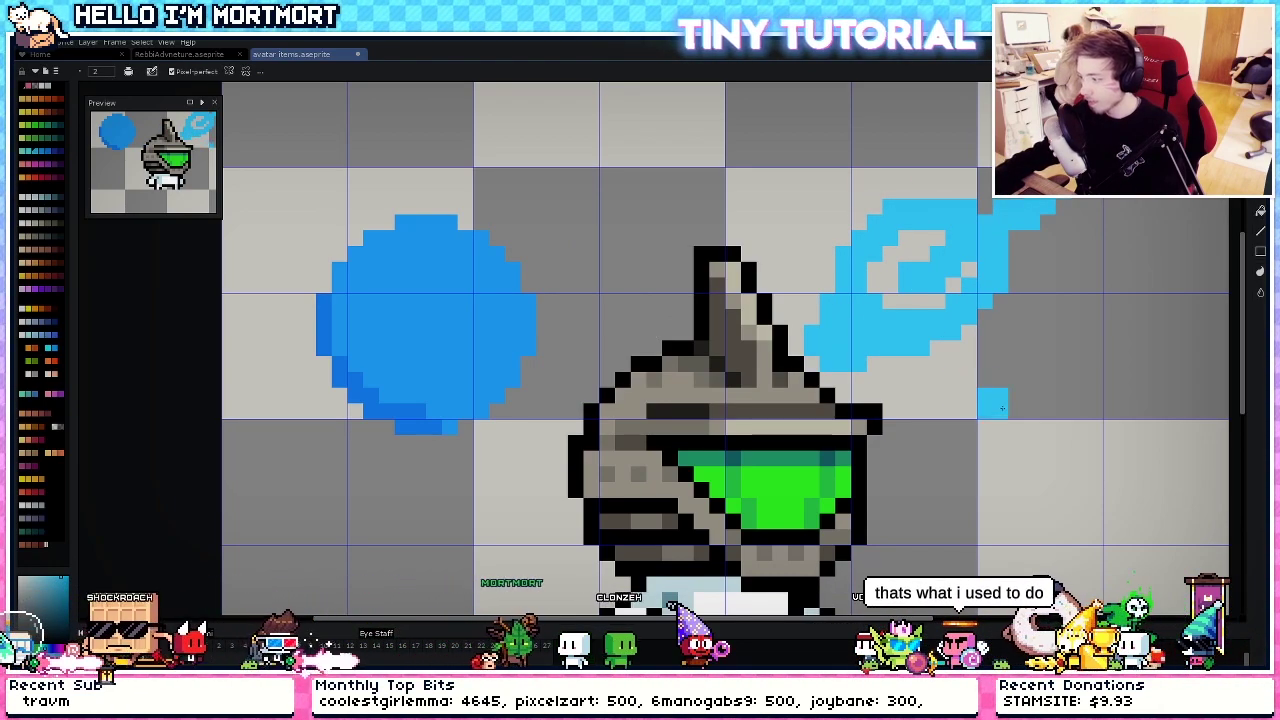
{"action": "left_click_drag", "start_coordinate": [992, 404], "coordinate": [859, 409]}
{"action": "key", "text": "ctrl+z"}
{"action": "key", "text": "ctrl+z"}
{"action": "key", "text": "ctrl+z"}
- Undo the most recent changes to the blue circle's upper-right edge highlight
{"action": "key", "text": "b"}
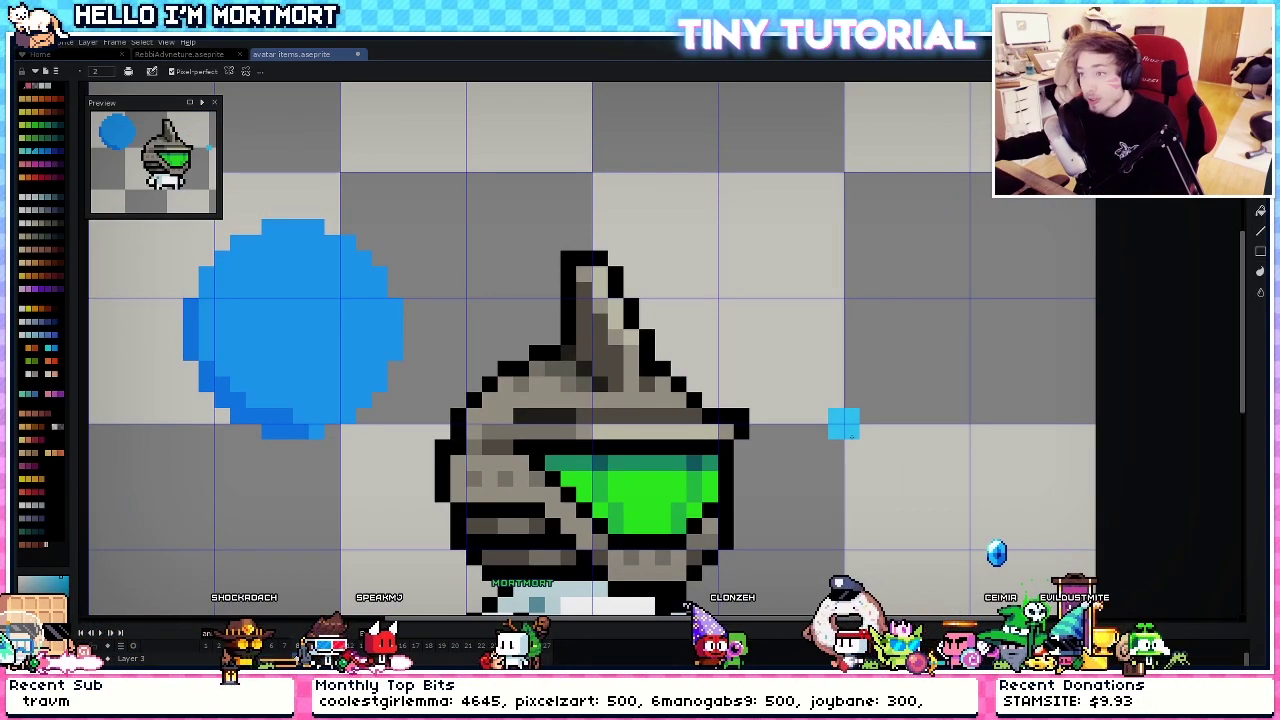
{"action": "scroll", "coordinate": [805, 405], "scroll_direction": "down", "scroll_amount": 1}
{"action": "key", "text": "v"}
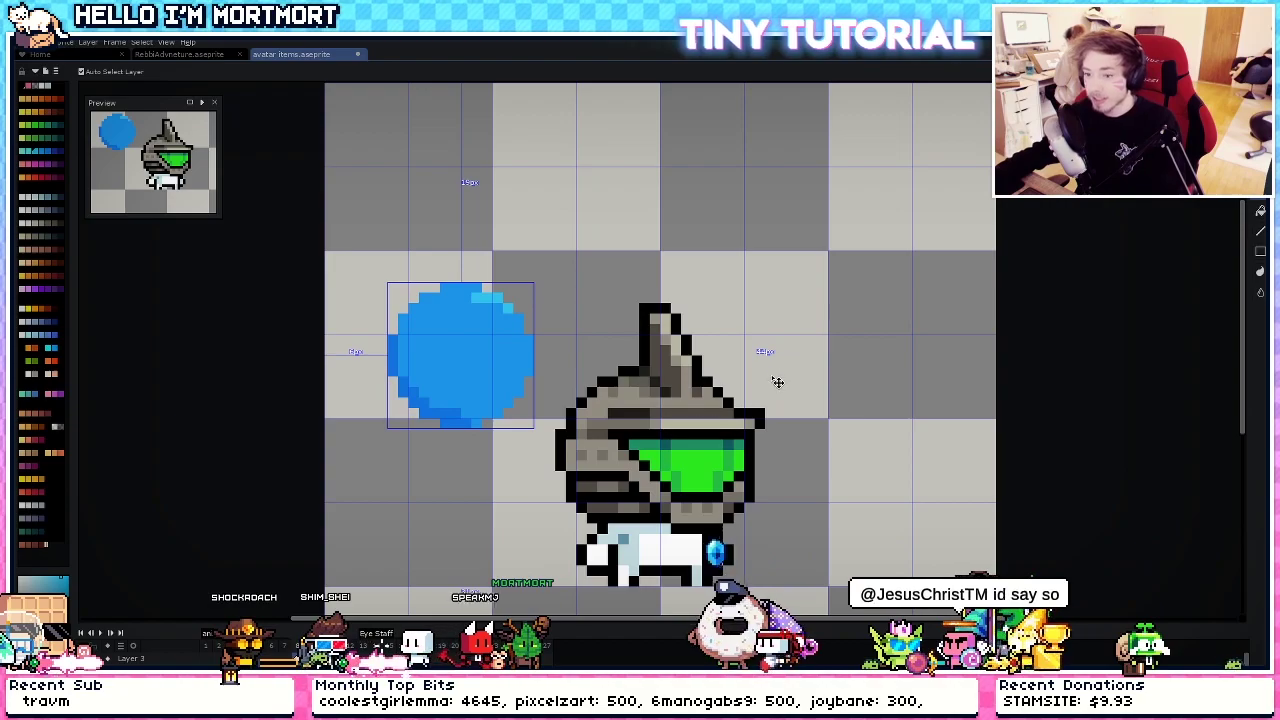